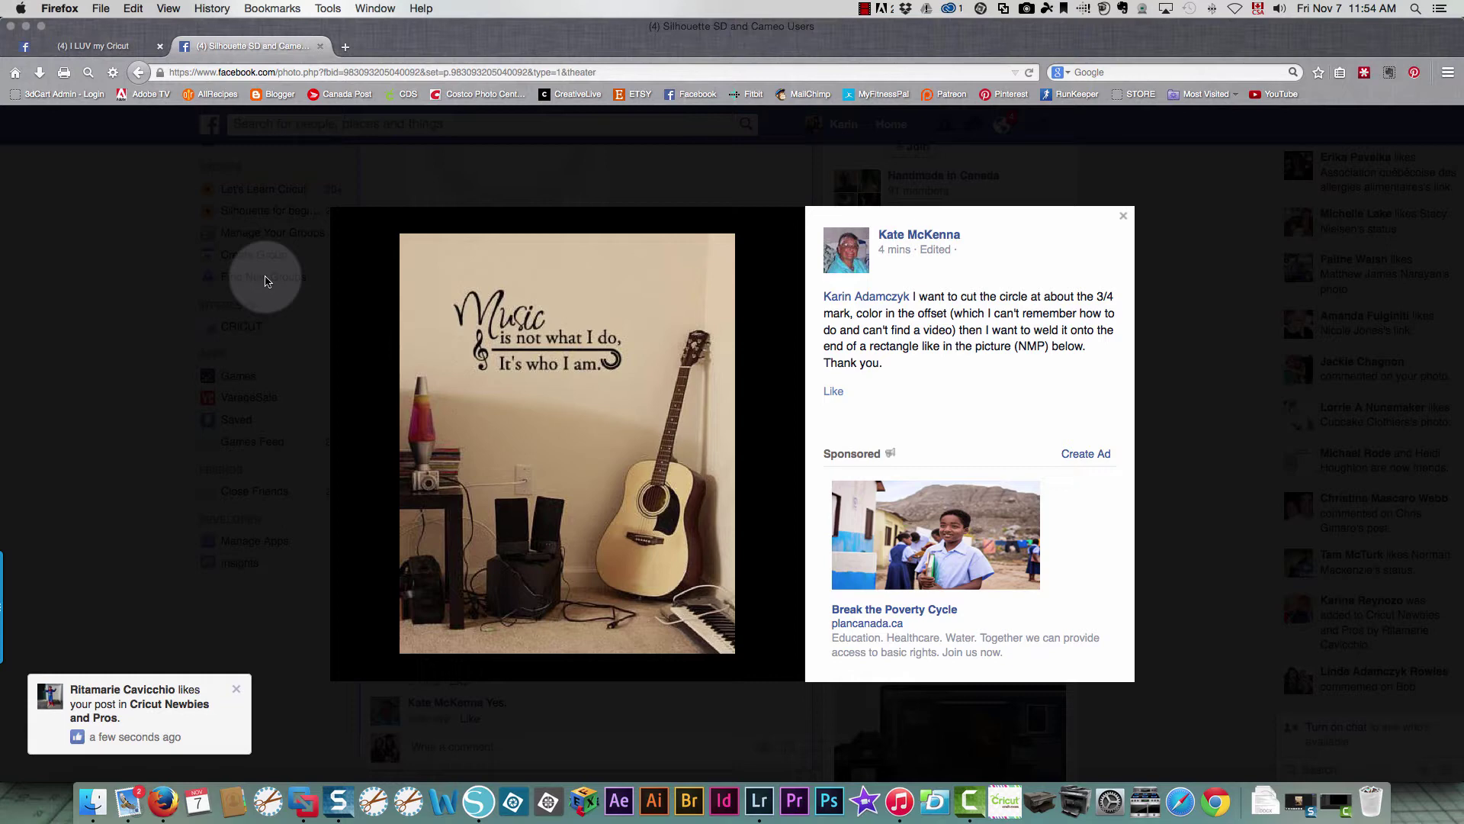
Step: Draw a 3.295 in circle near the top-left of the mat with the Ellipse tool and select it
{"action": "mouse_move", "coordinate": [507, 357]}
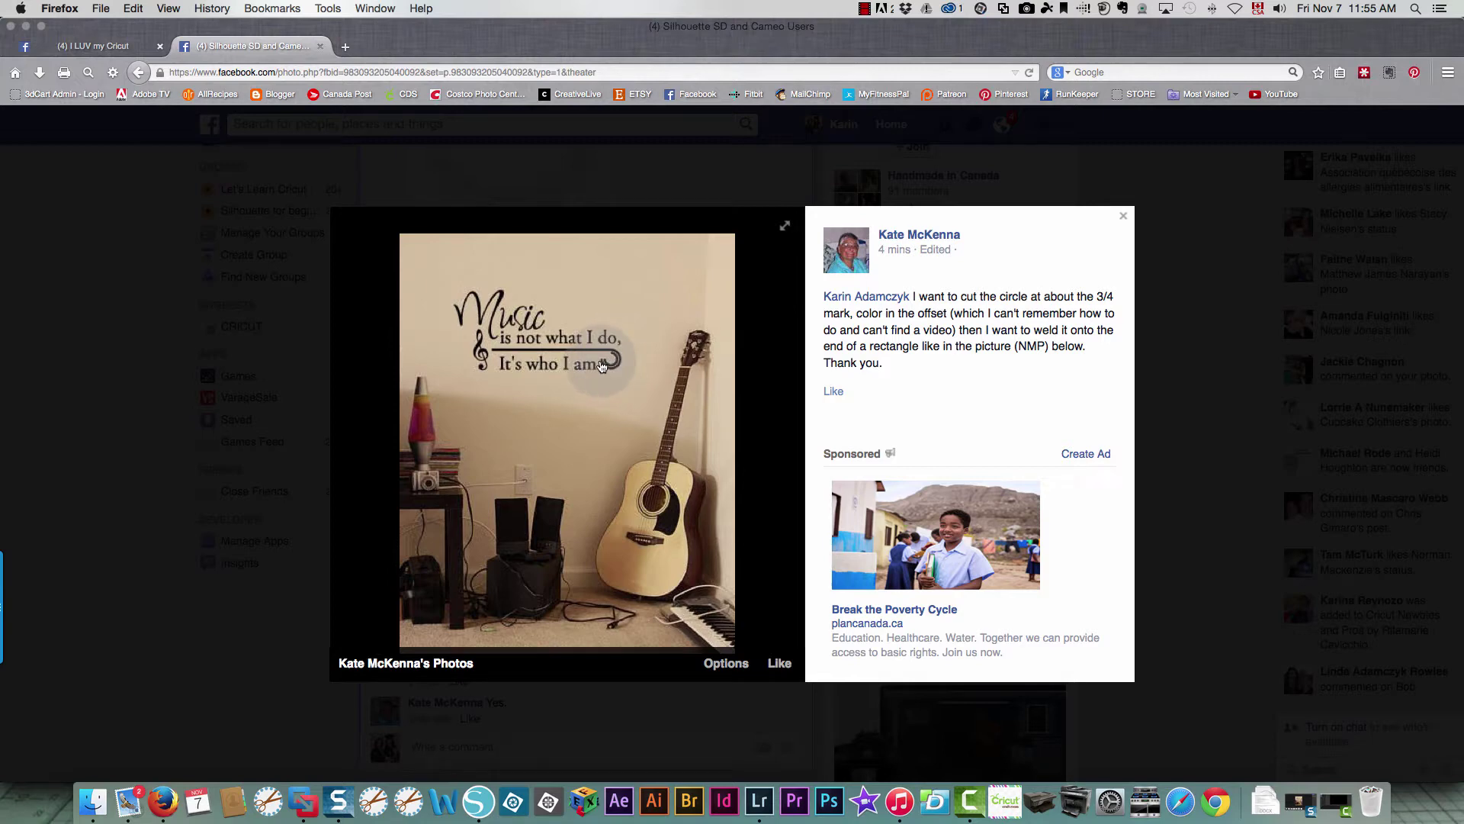
{"action": "left_click", "coordinate": [478, 801]}
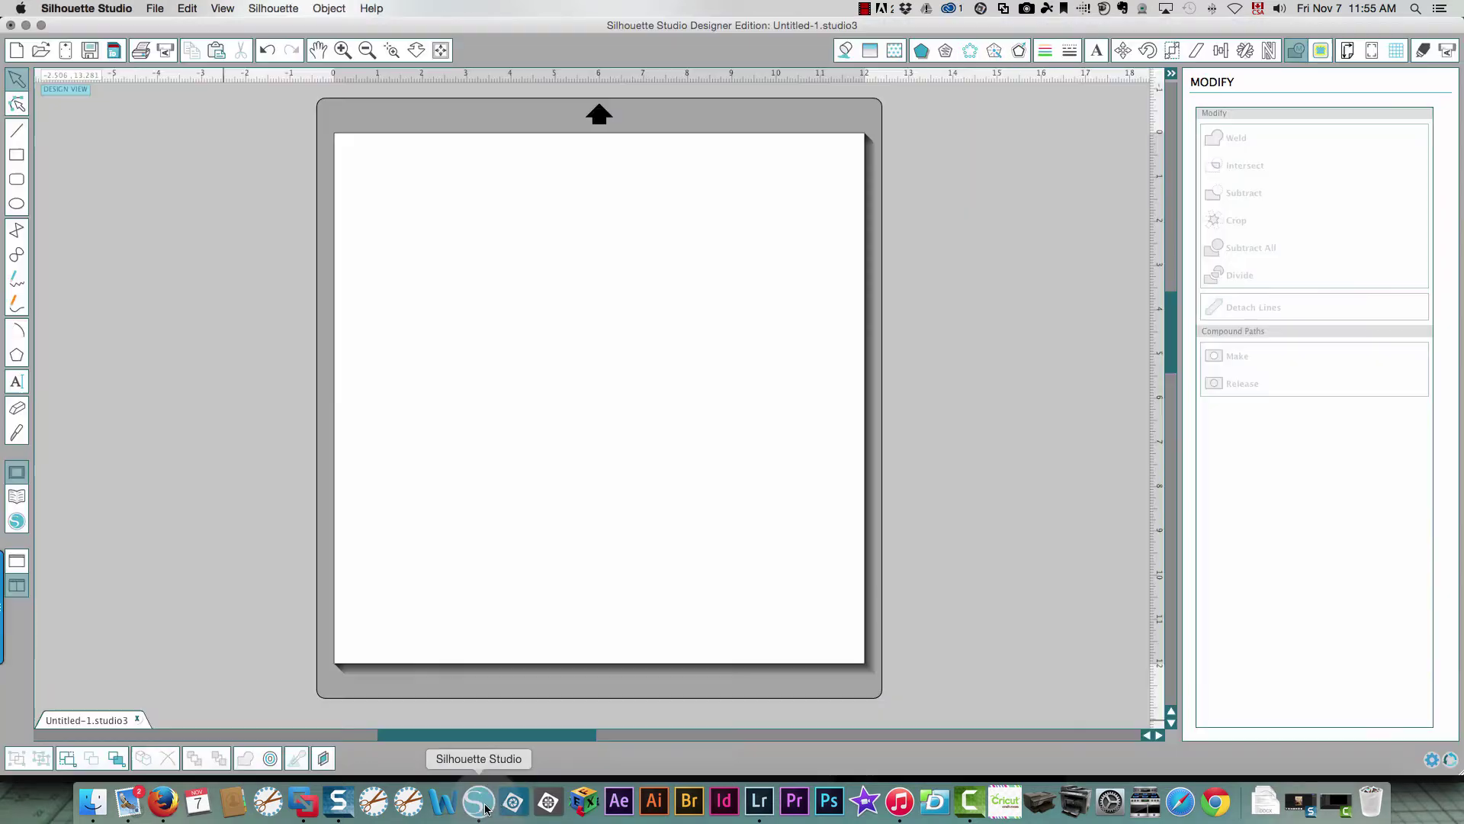
{"action": "left_click", "coordinate": [16, 203]}
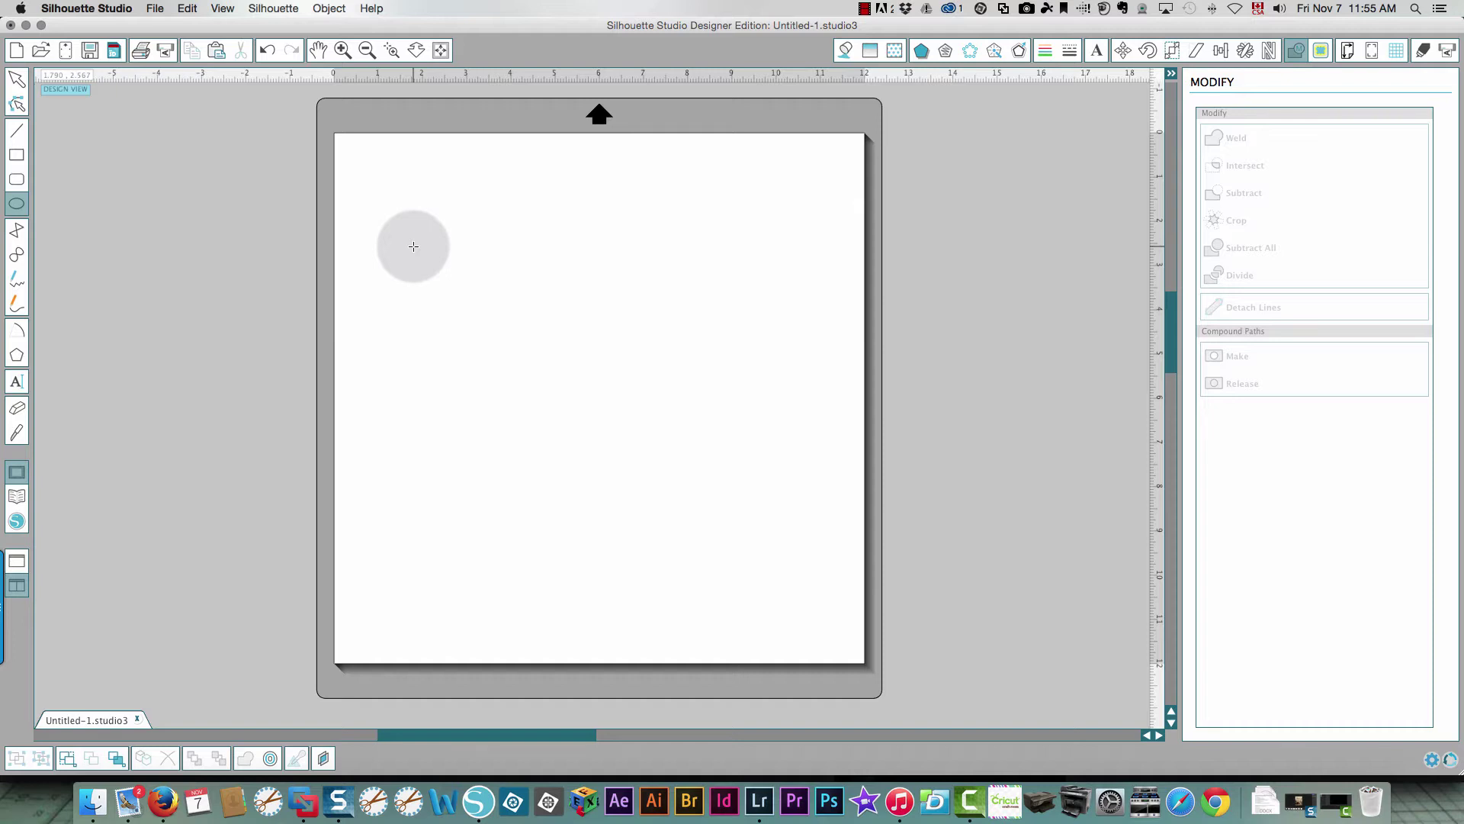
{"action": "left_click_drag", "start_coordinate": [413, 246], "coordinate": [559, 392]}
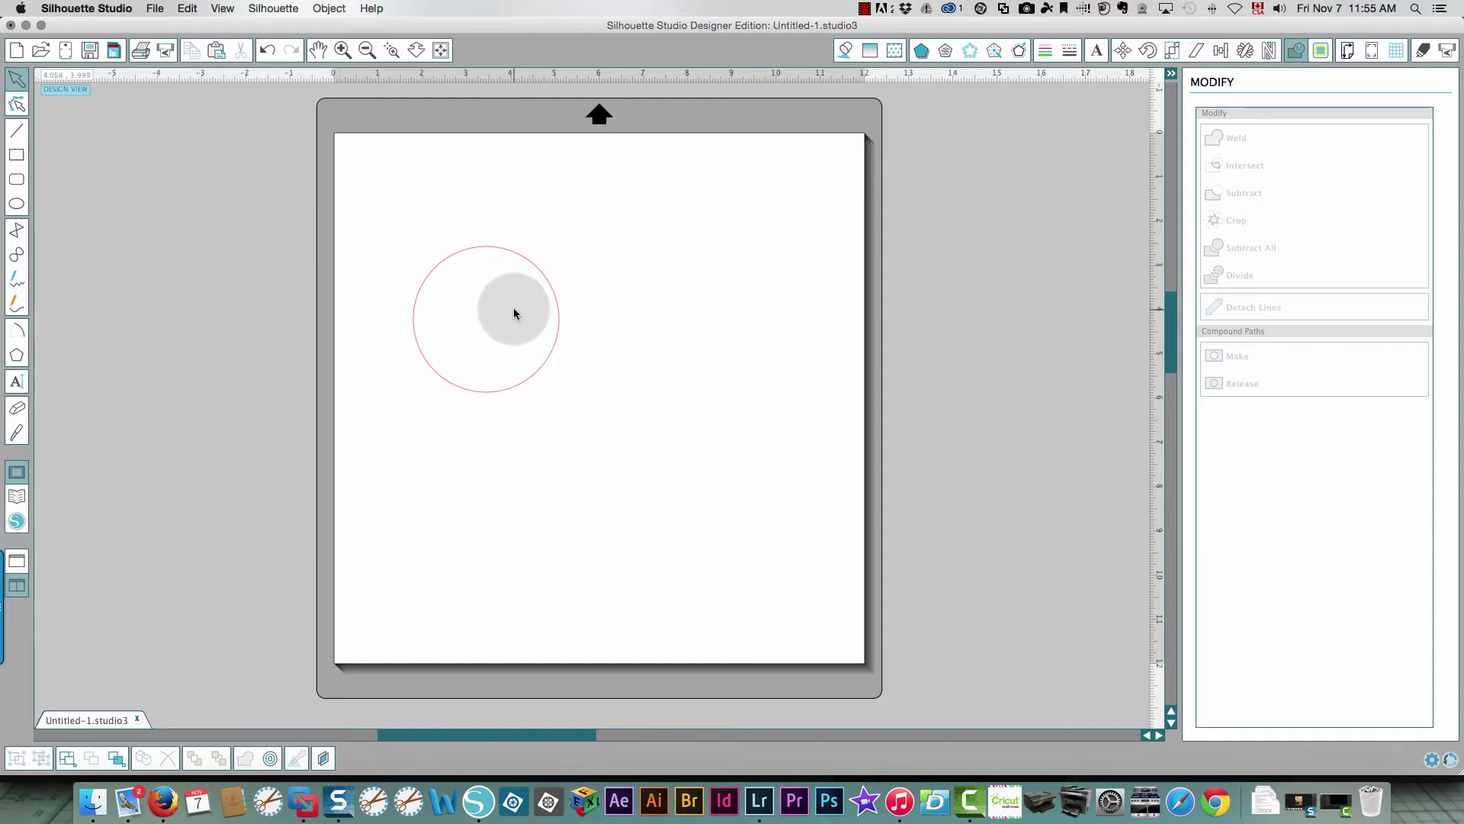
{"action": "left_click", "coordinate": [521, 260]}
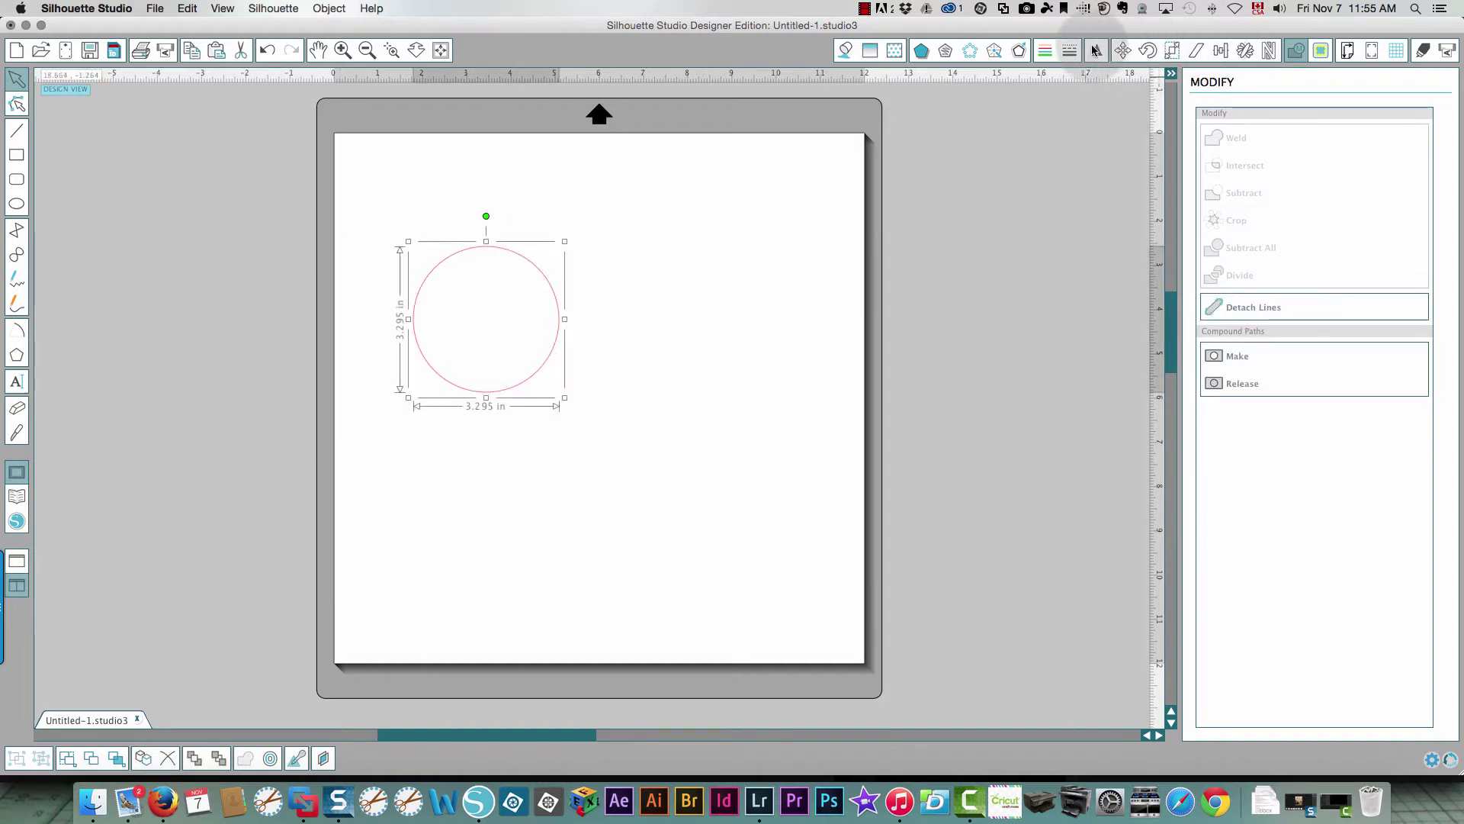
Step: Add a 0.125 in offset outline around the circle
{"action": "left_click", "coordinate": [1019, 50]}
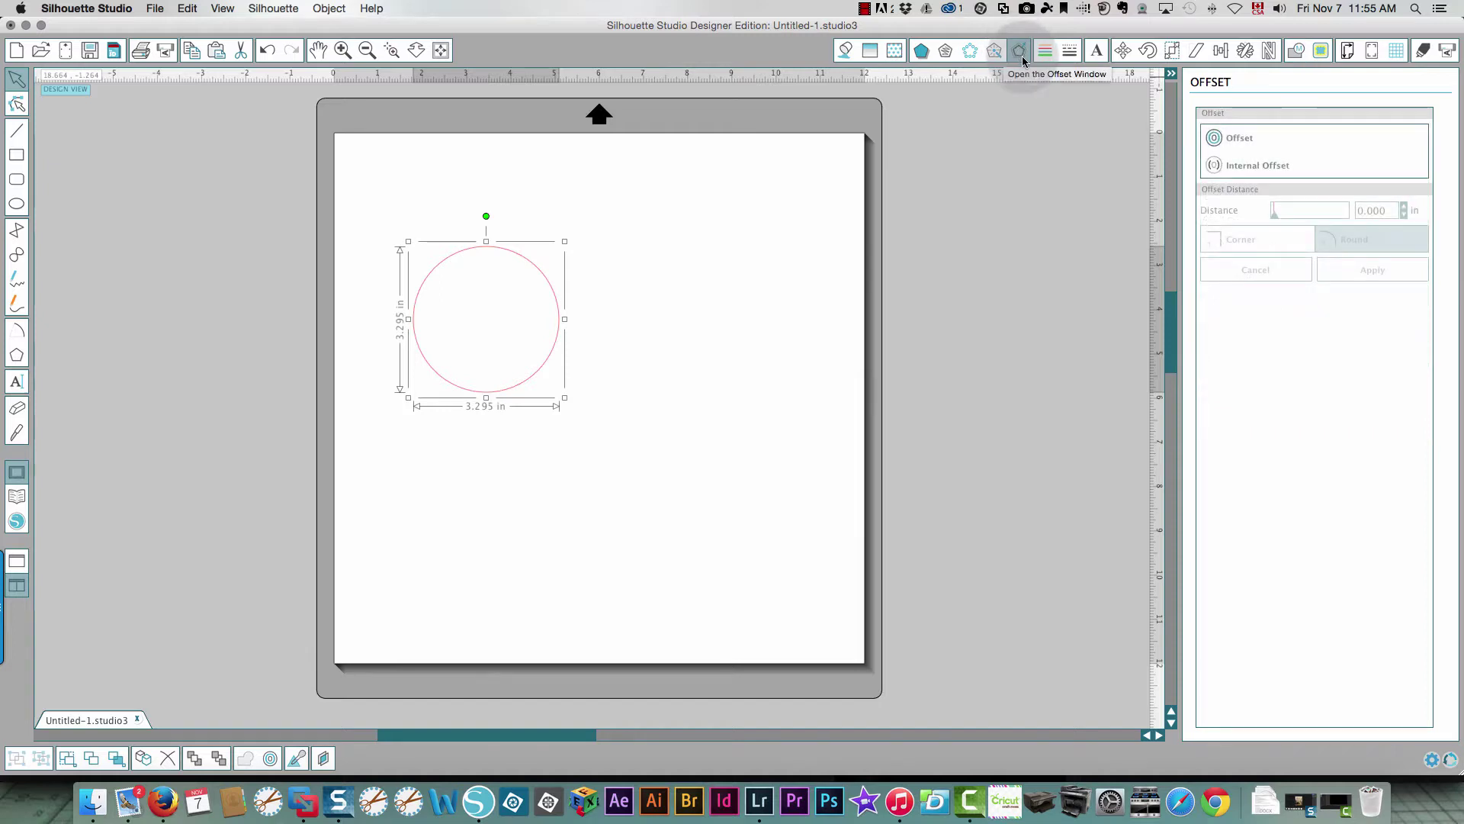
{"action": "left_click", "coordinate": [1221, 137]}
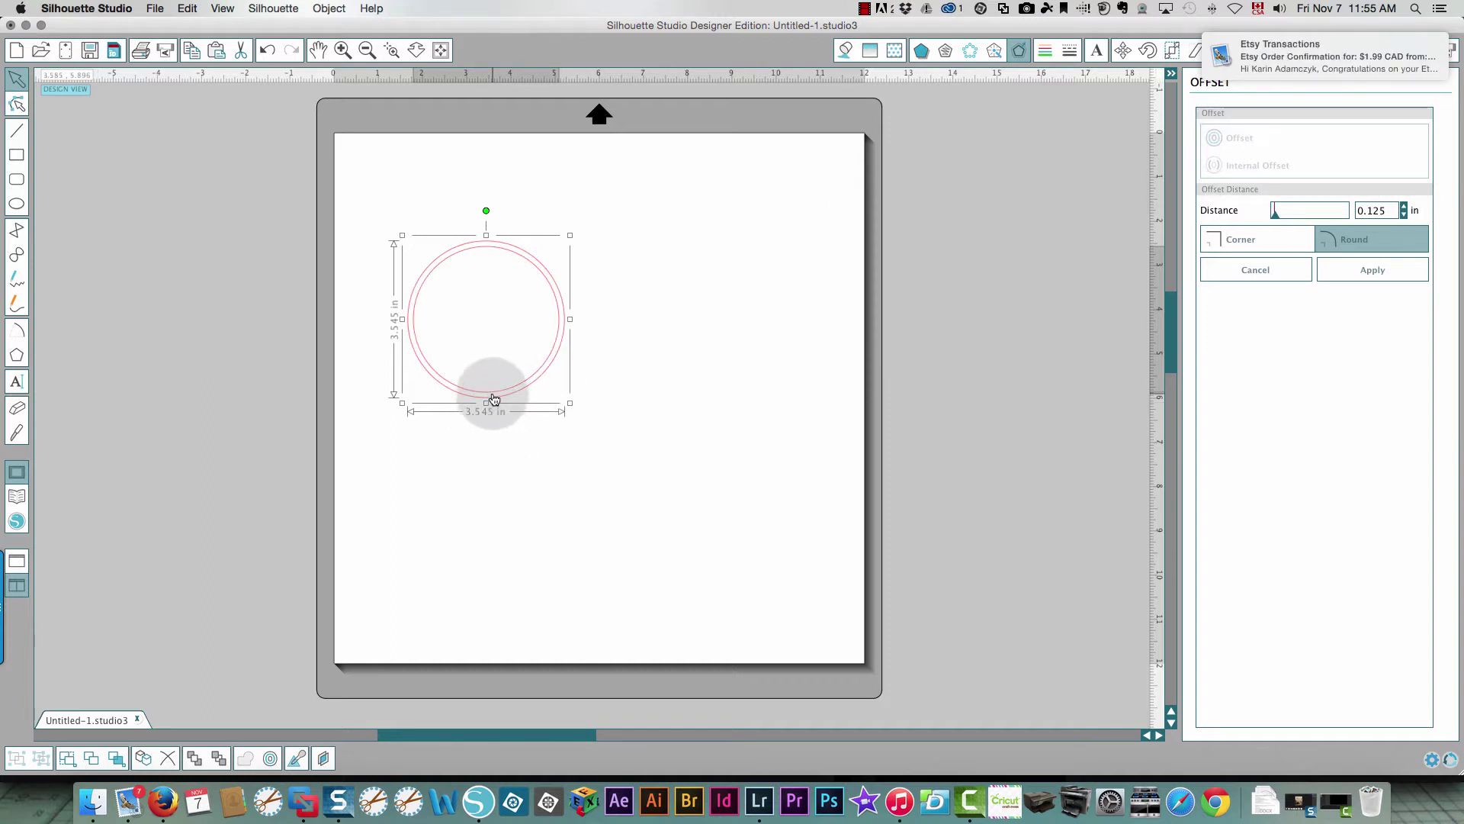
{"action": "left_click", "coordinate": [1386, 272]}
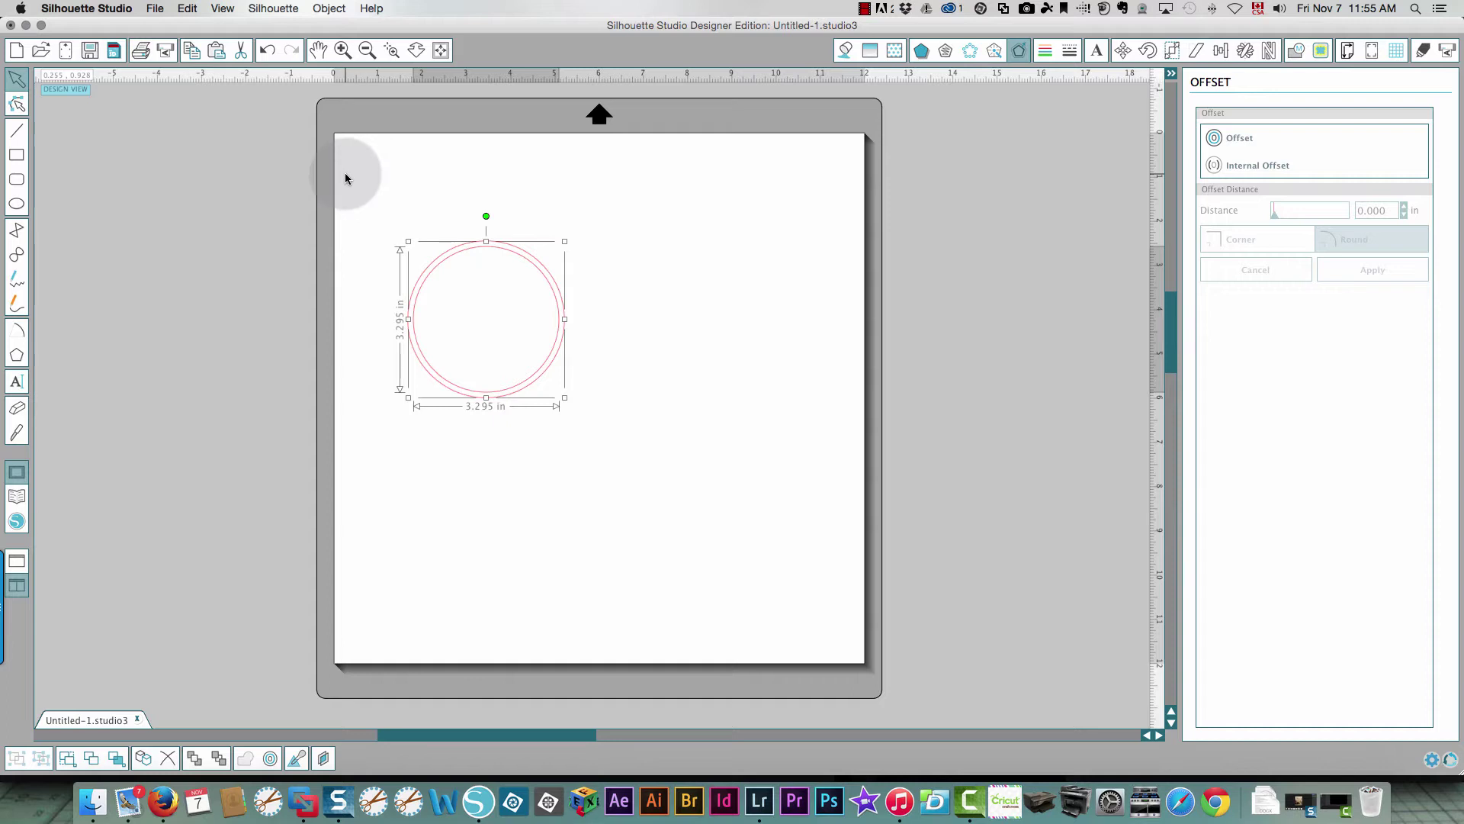
Step: Join the circle and its offset outline into one compound path
{"action": "left_click_drag", "start_coordinate": [353, 176], "coordinate": [618, 429]}
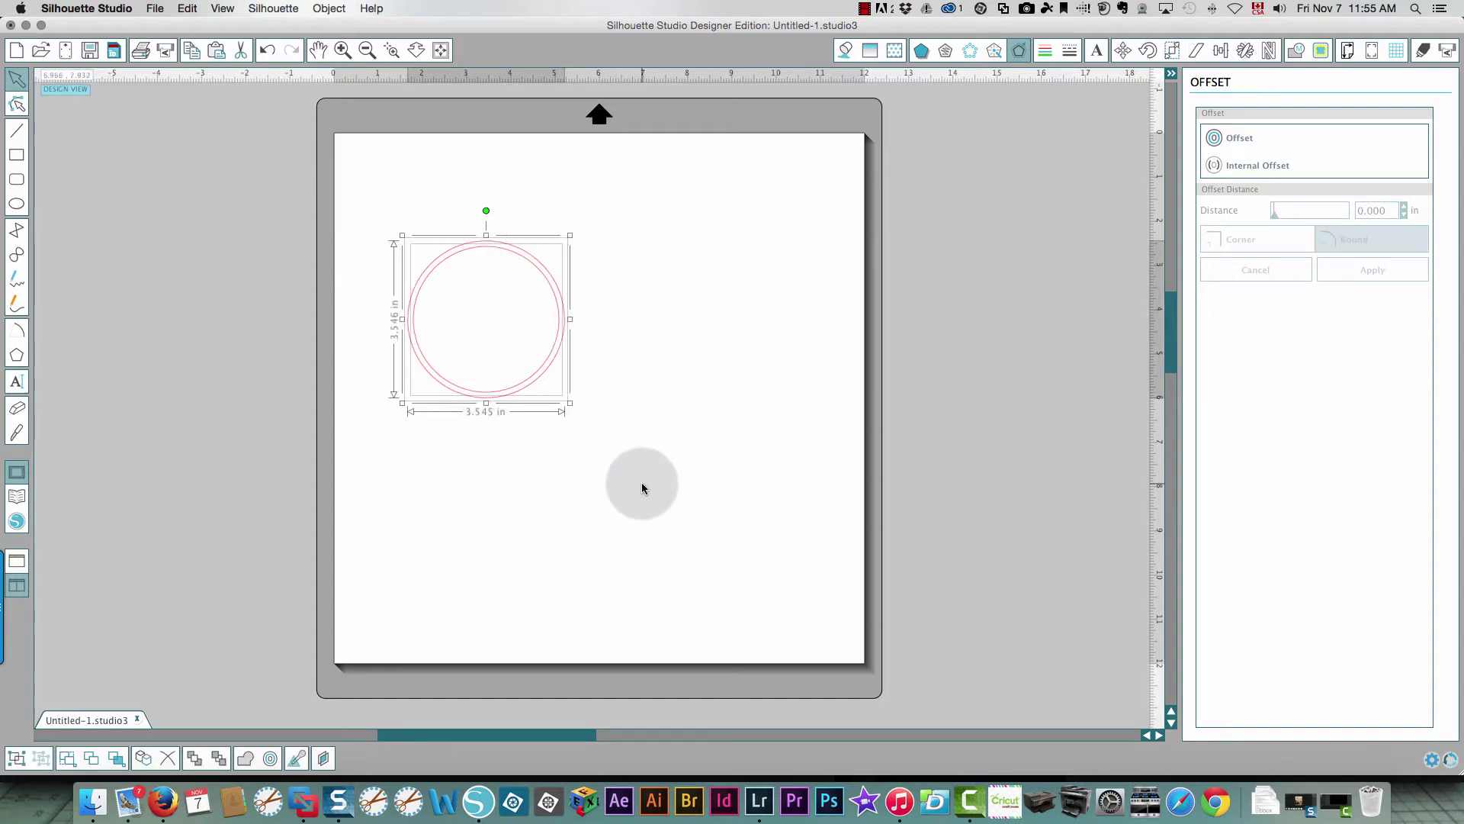
{"action": "right_click", "coordinate": [509, 392]}
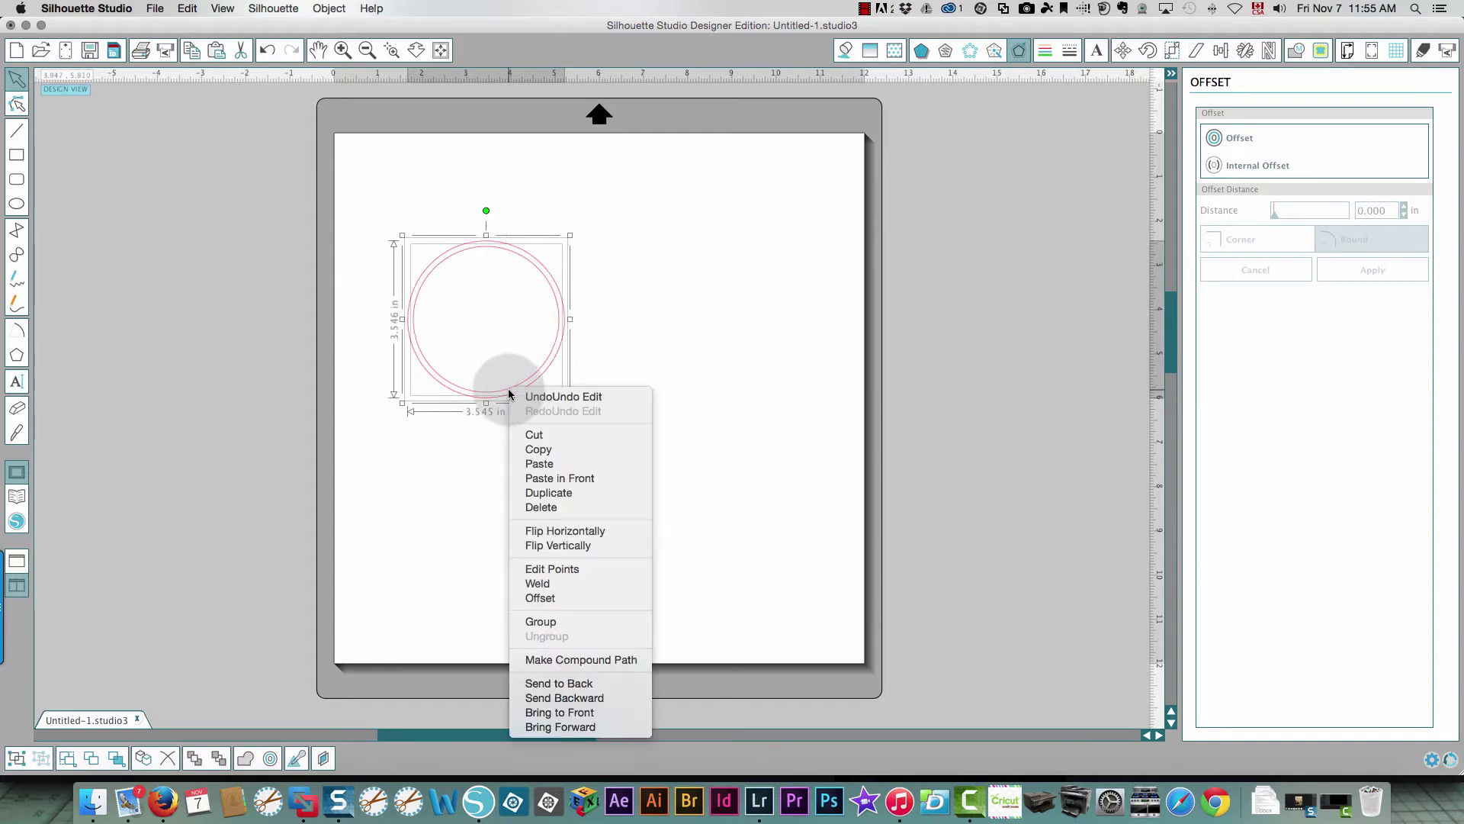
{"action": "left_click", "coordinate": [577, 660]}
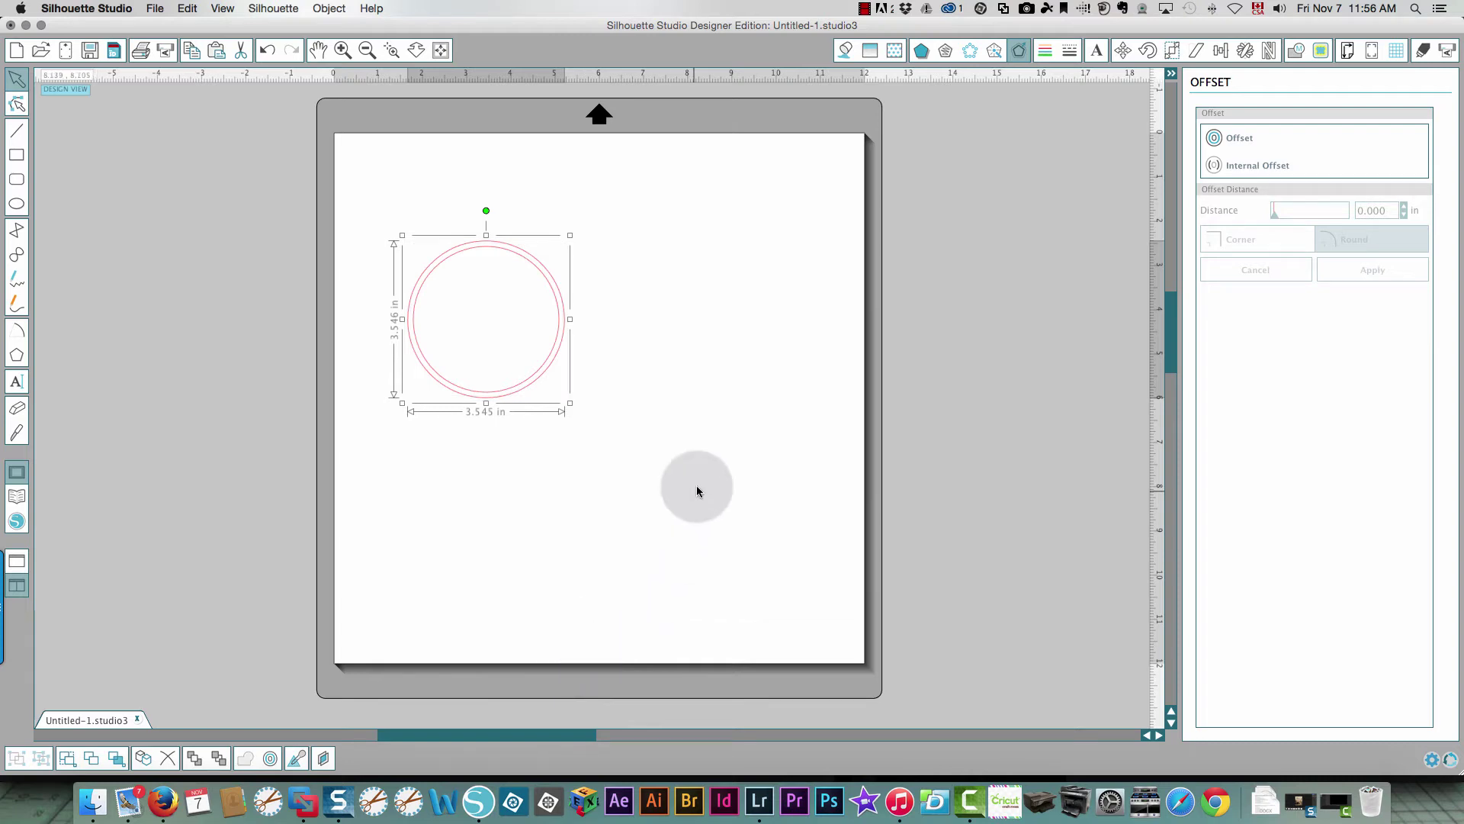
Step: Fill the compound ring with black
{"action": "left_click", "coordinate": [845, 51]}
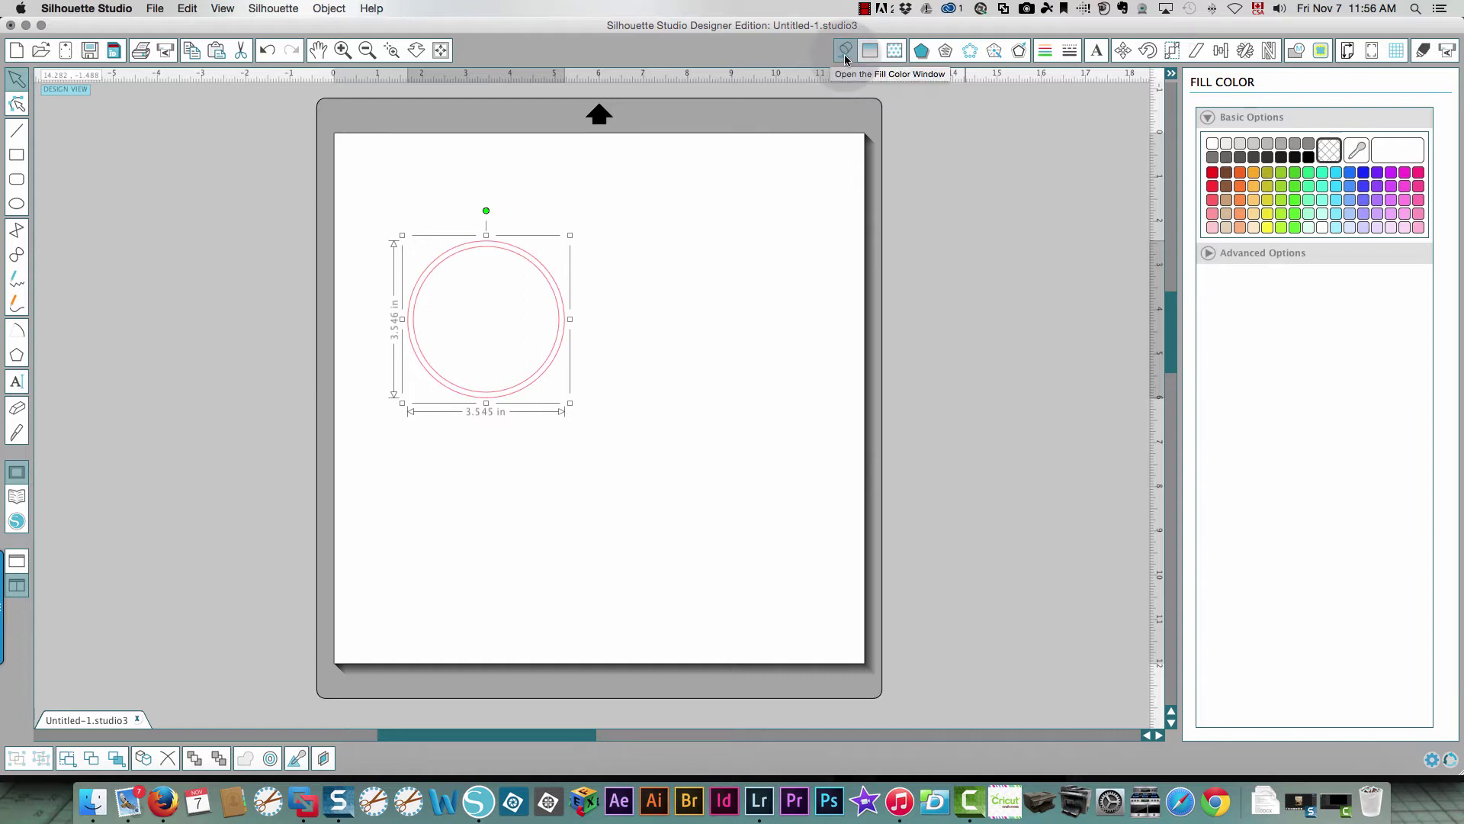
{"action": "left_click", "coordinate": [1310, 158]}
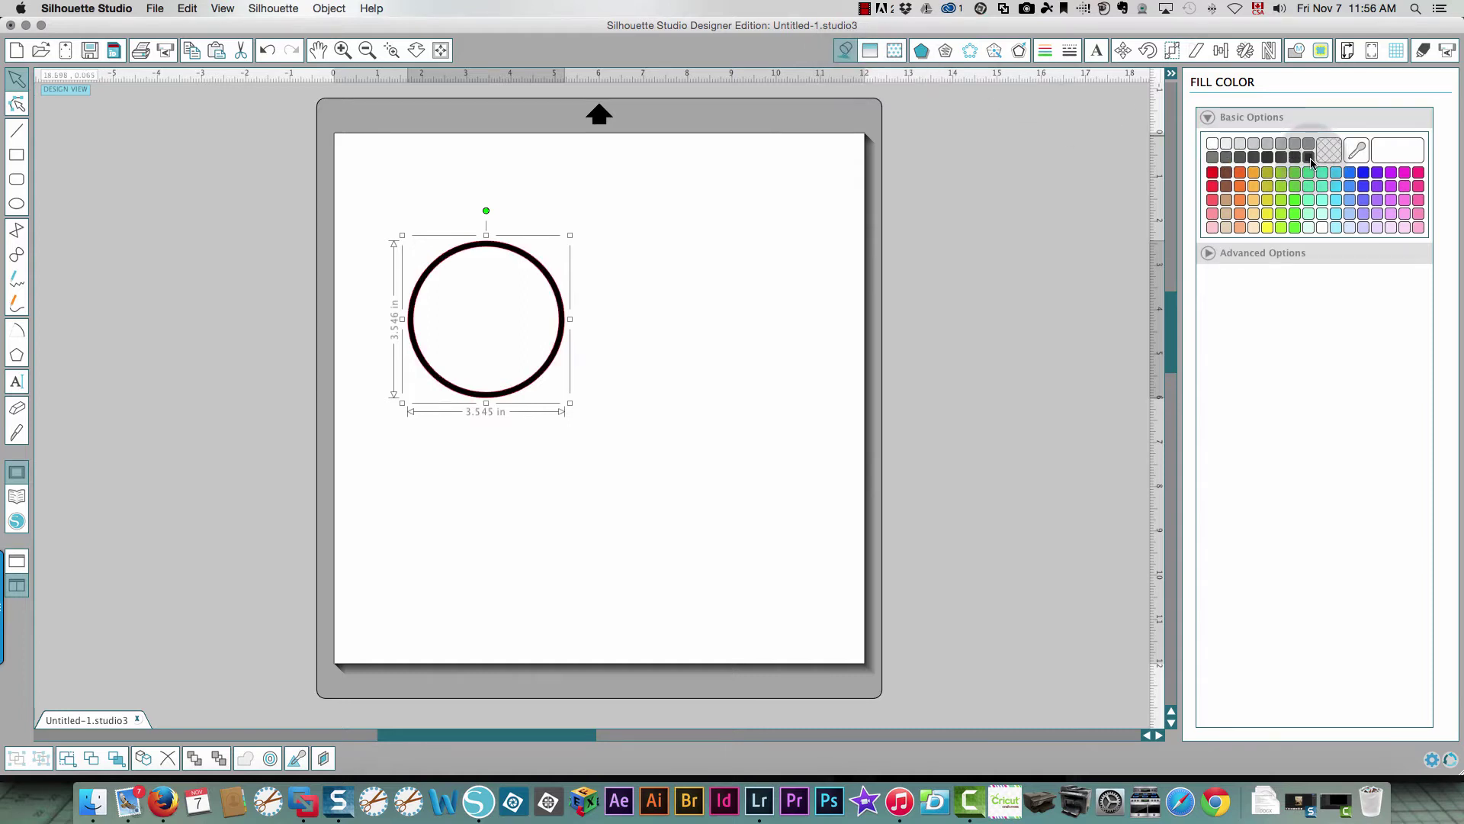
{"action": "left_click", "coordinate": [1046, 50]}
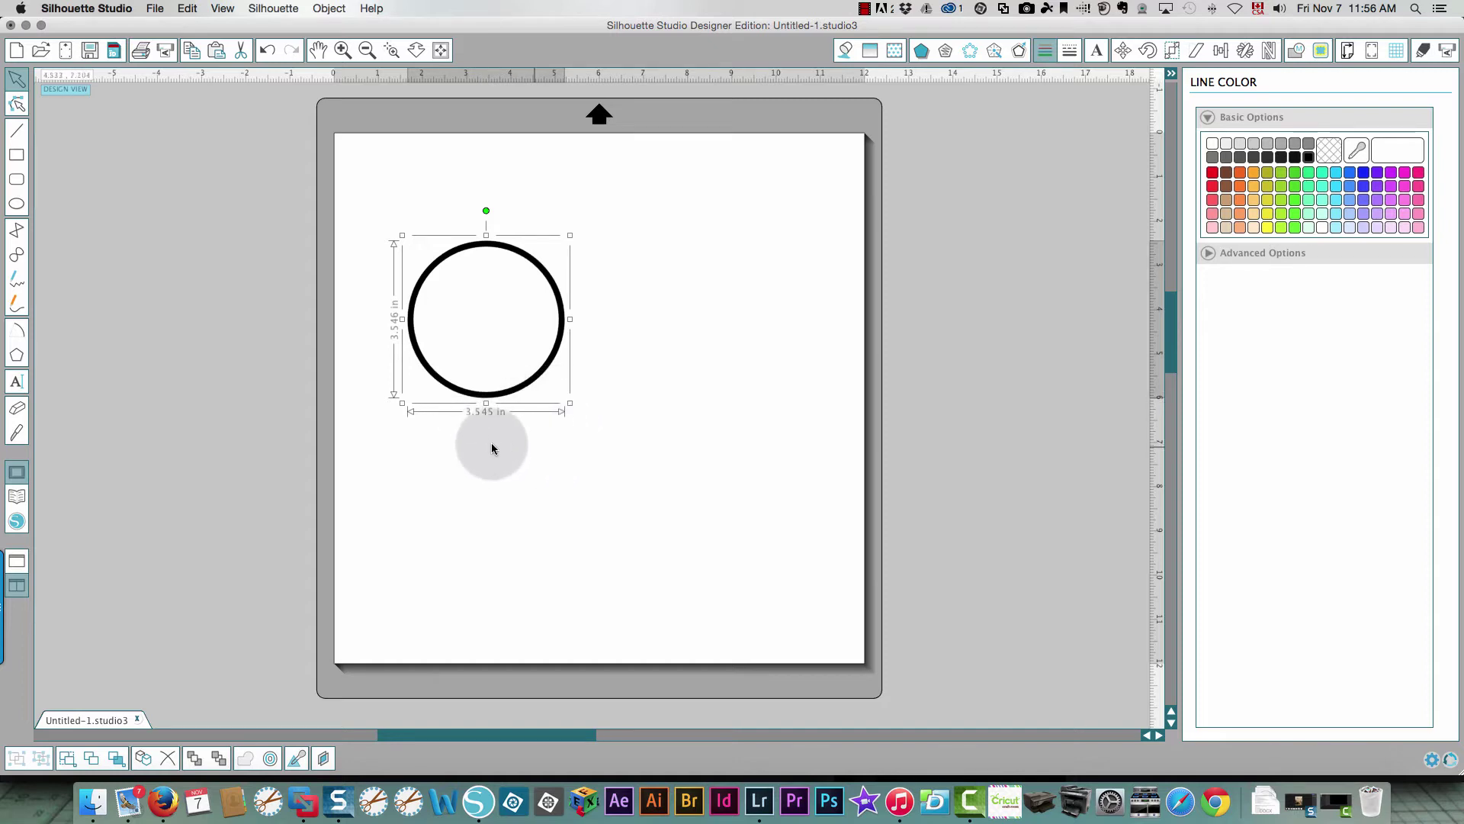
Step: Copy the black ring, paste it in front, and nest the 3.131 in copy inside the original
{"action": "right_click", "coordinate": [480, 398]}
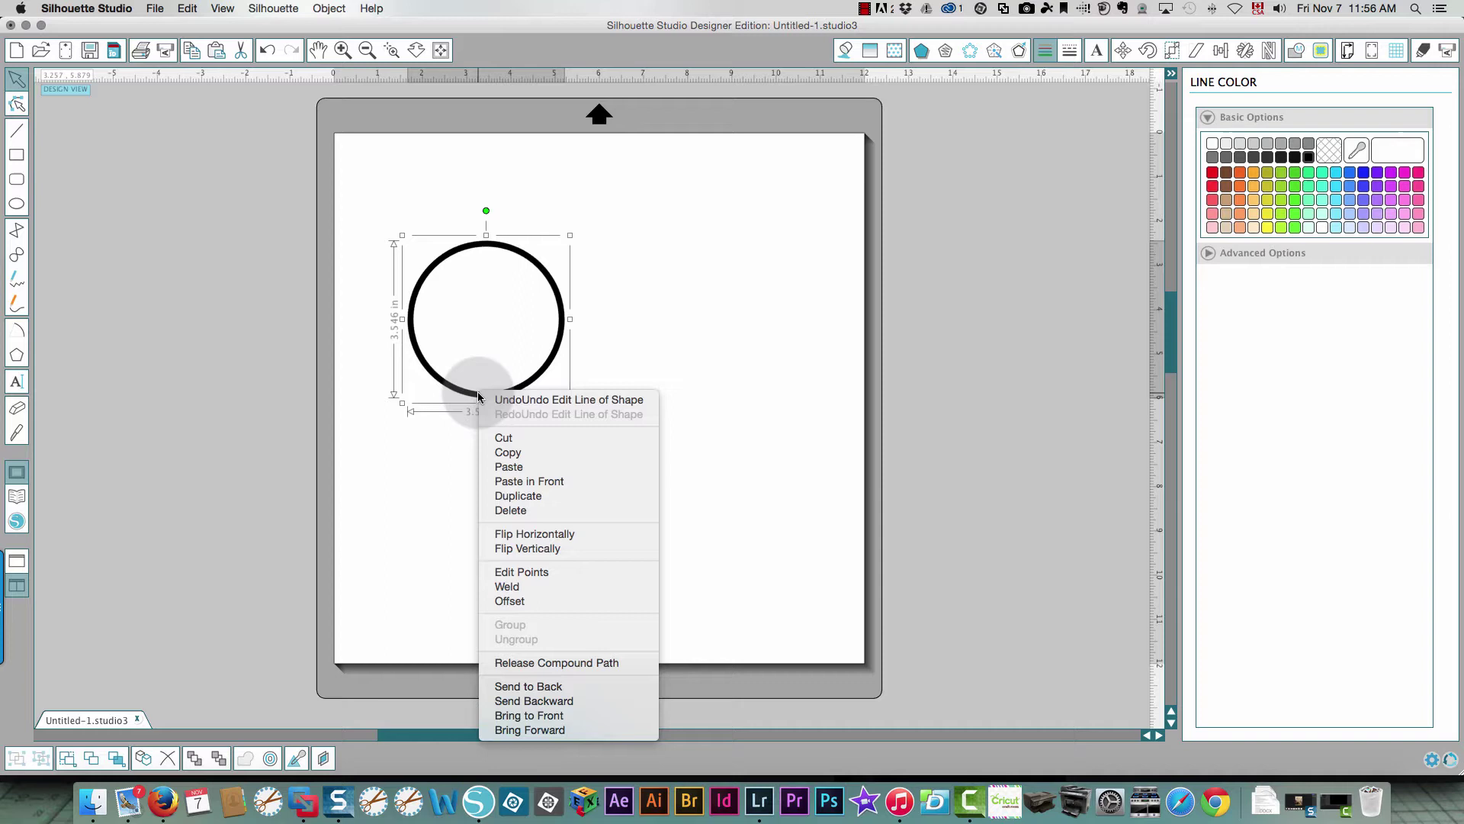
{"action": "left_click", "coordinate": [540, 452]}
{"action": "right_click", "coordinate": [538, 384]}
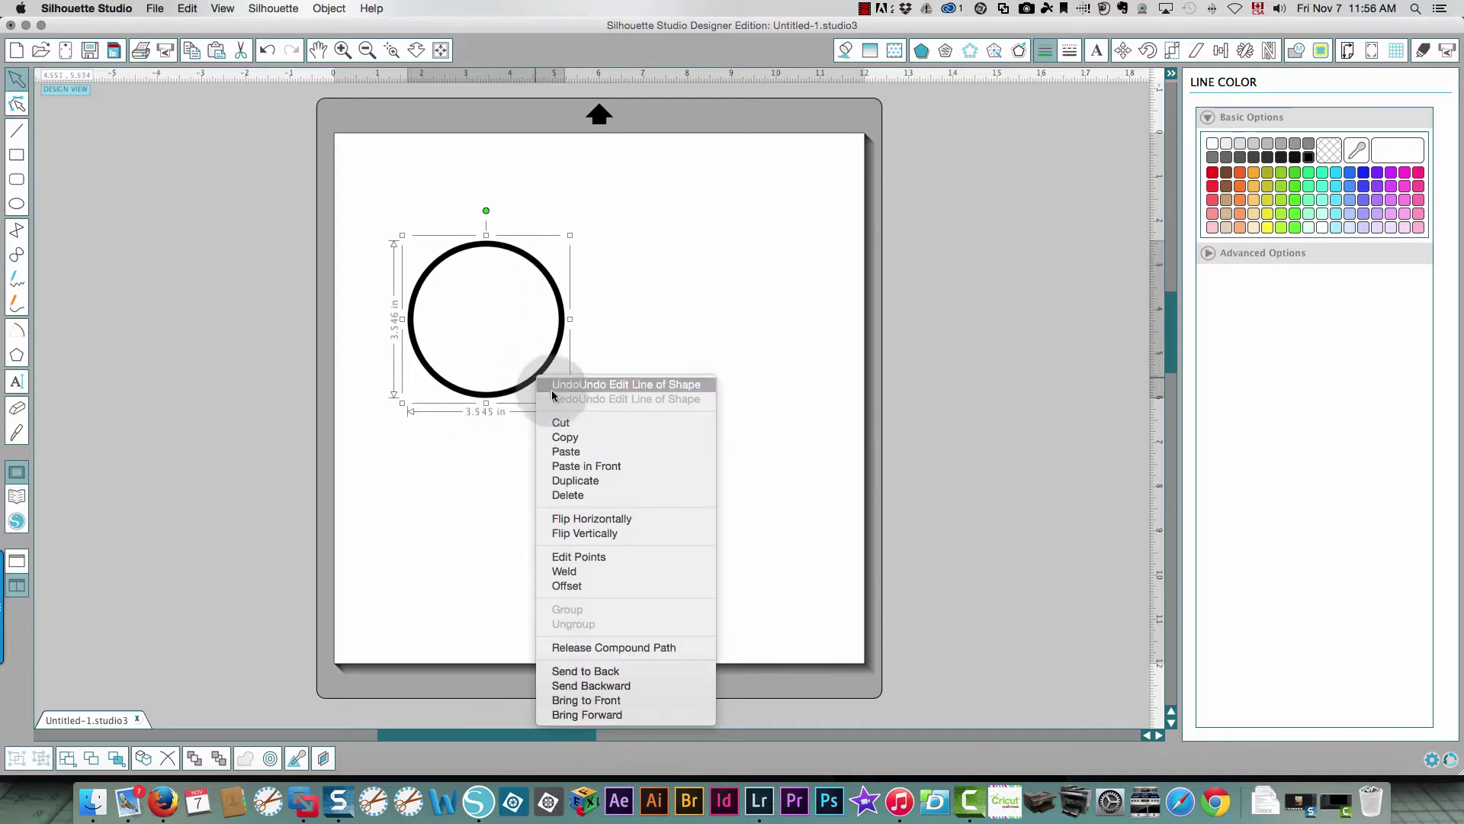
{"action": "left_click", "coordinate": [573, 469]}
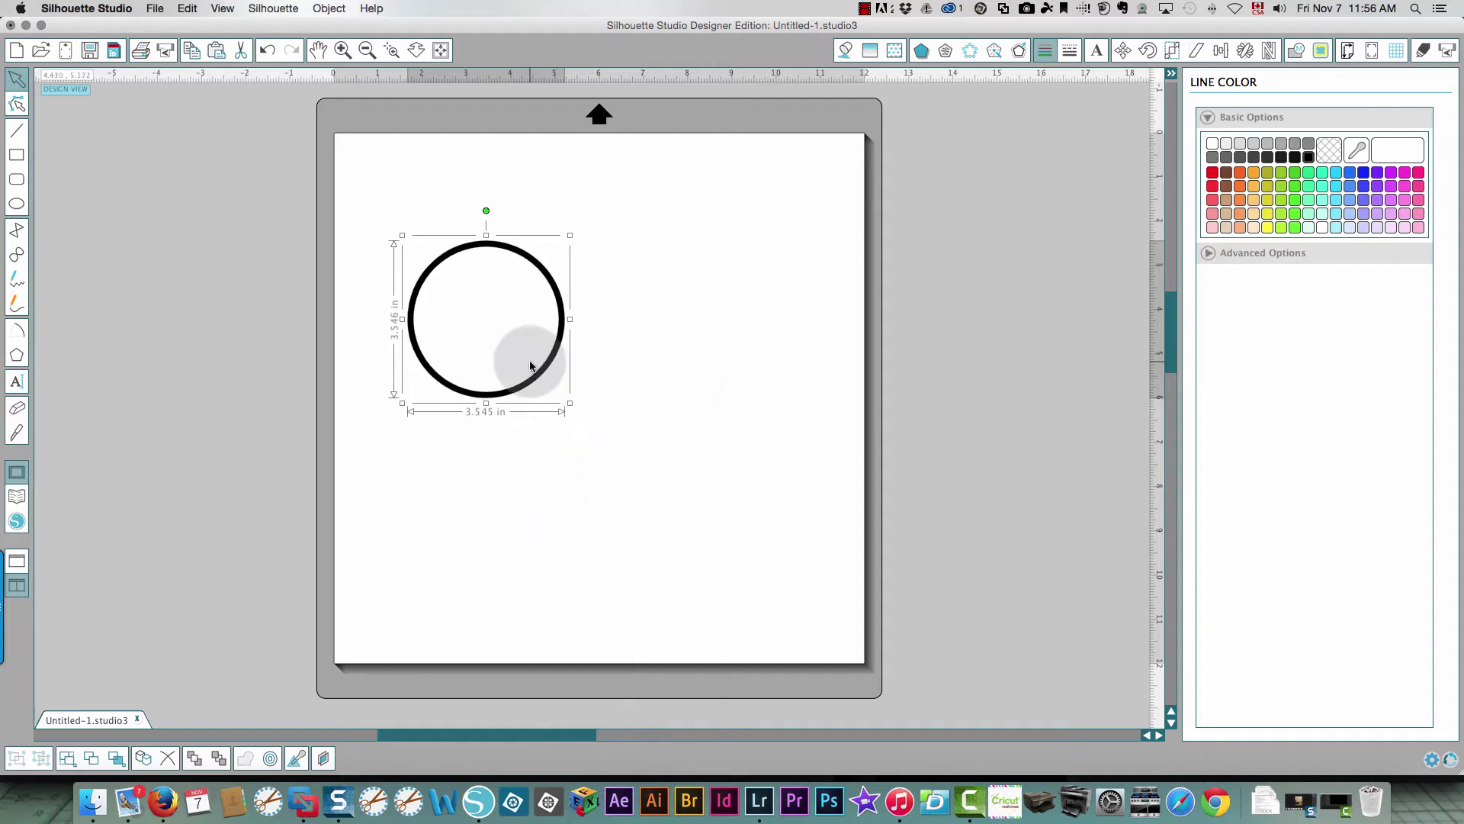
{"action": "mouse_move", "coordinate": [535, 388]}
{"action": "left_mouse_down"}
{"action": "mouse_move", "coordinate": [615, 464]}
{"action": "mouse_move", "coordinate": [532, 375]}
{"action": "left_mouse_up"}
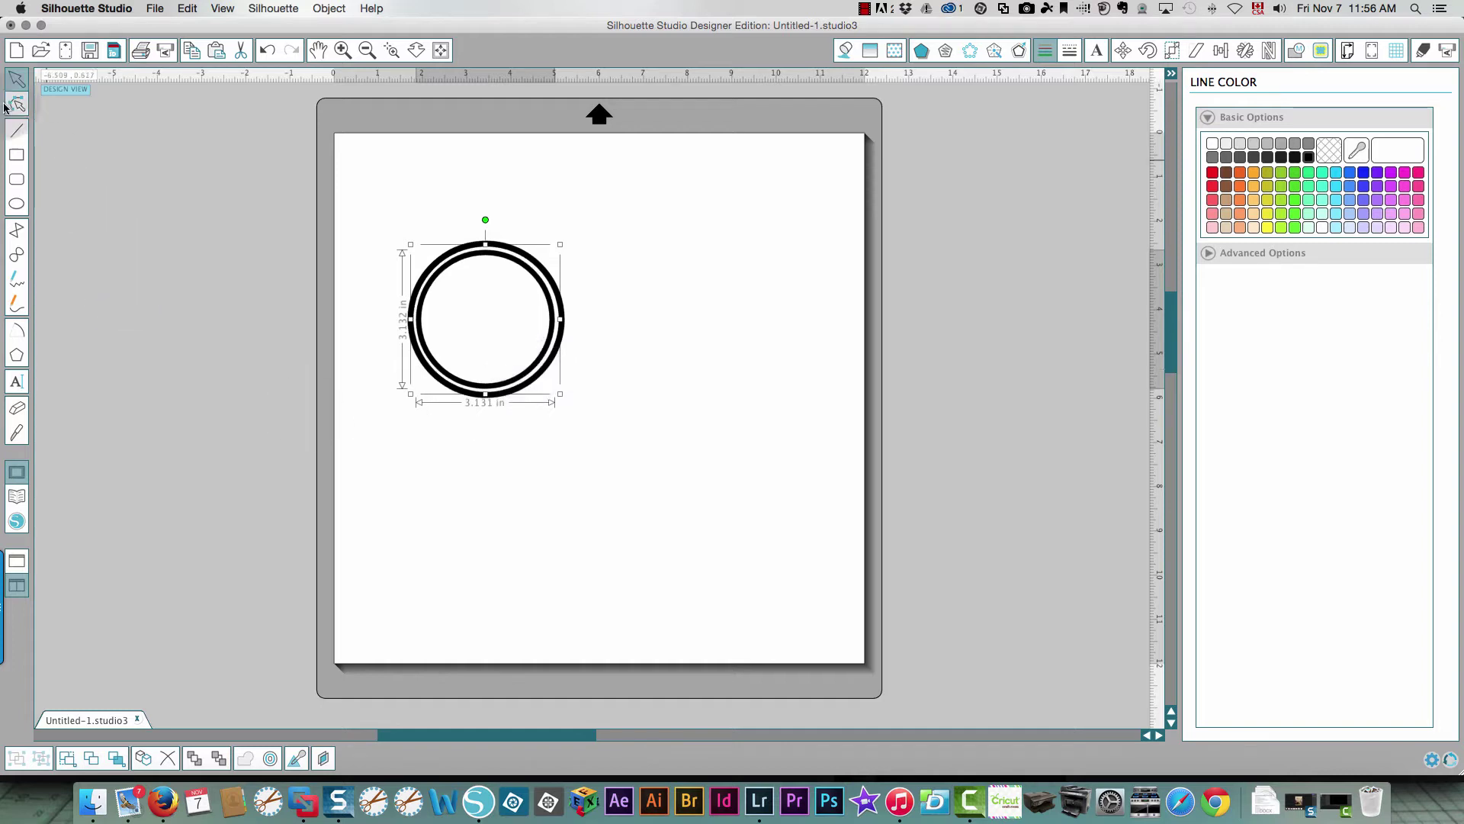
Step: Open the reference image 2014-11-07_11-53-06.jpeg from the TechSmith folder and move it lower
{"action": "left_click", "coordinate": [43, 53]}
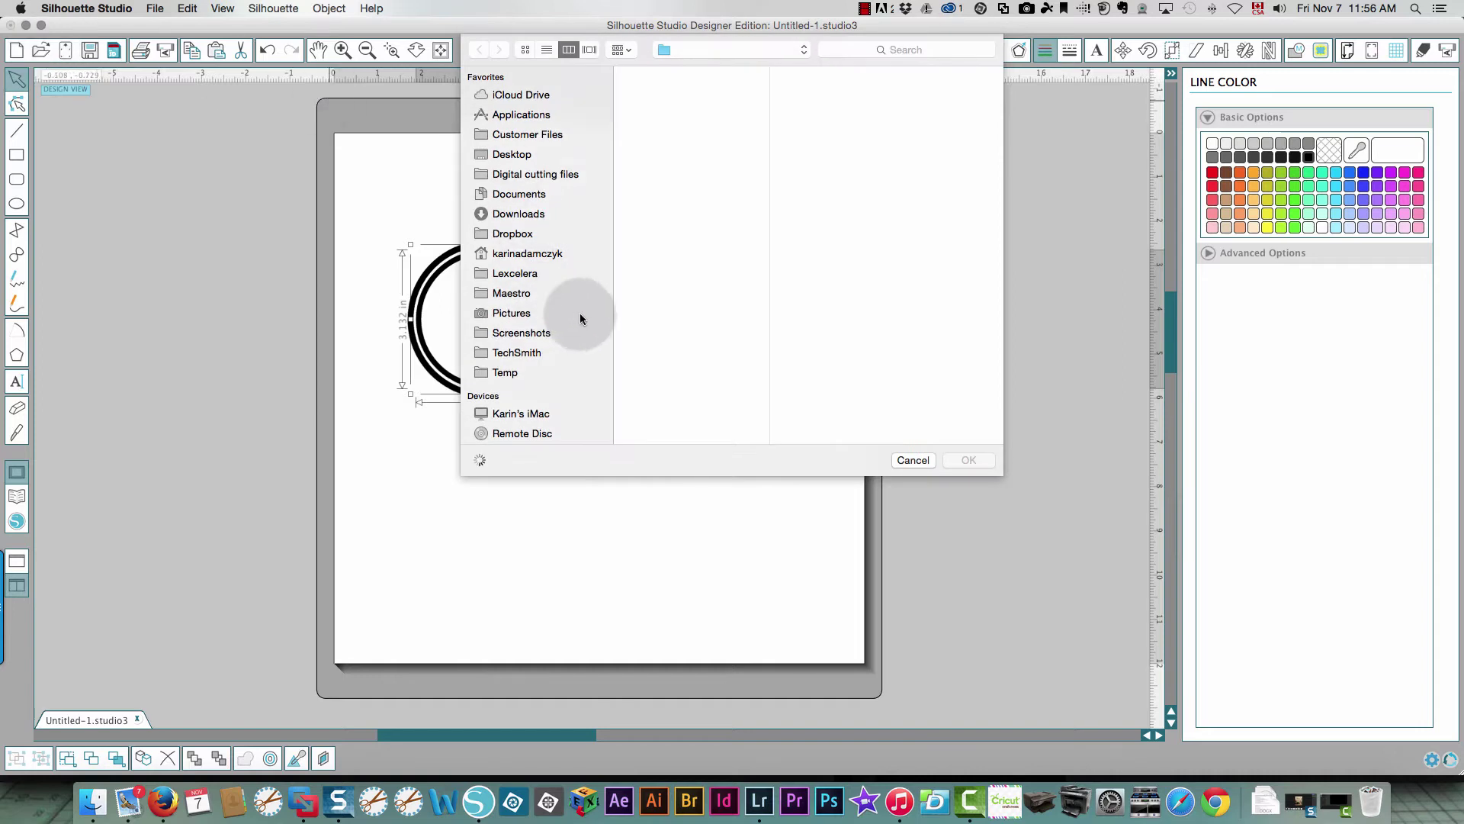
{"action": "left_click", "coordinate": [534, 353]}
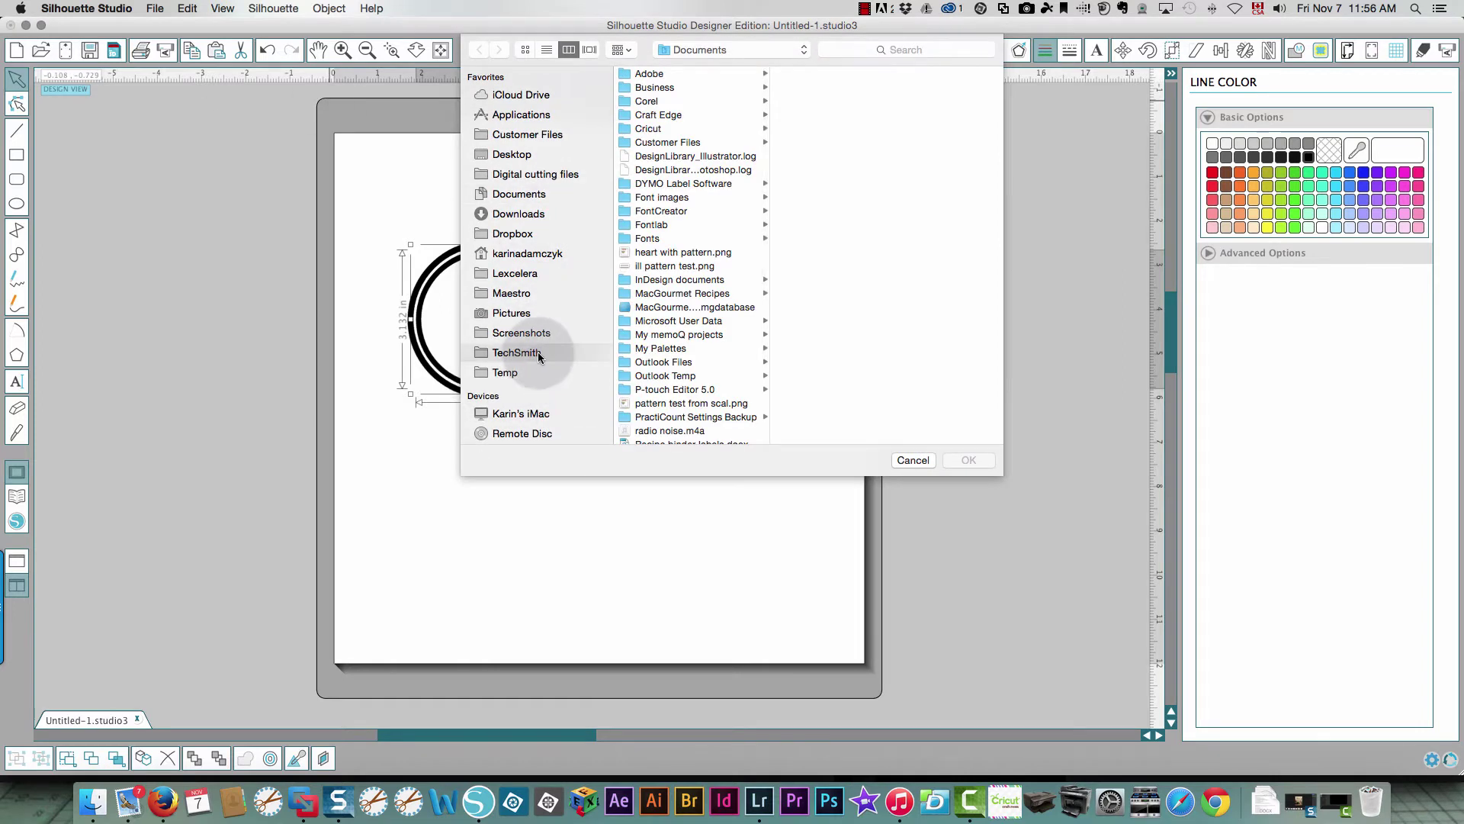
{"action": "left_click", "coordinate": [642, 156]}
{"action": "left_click", "coordinate": [964, 460]}
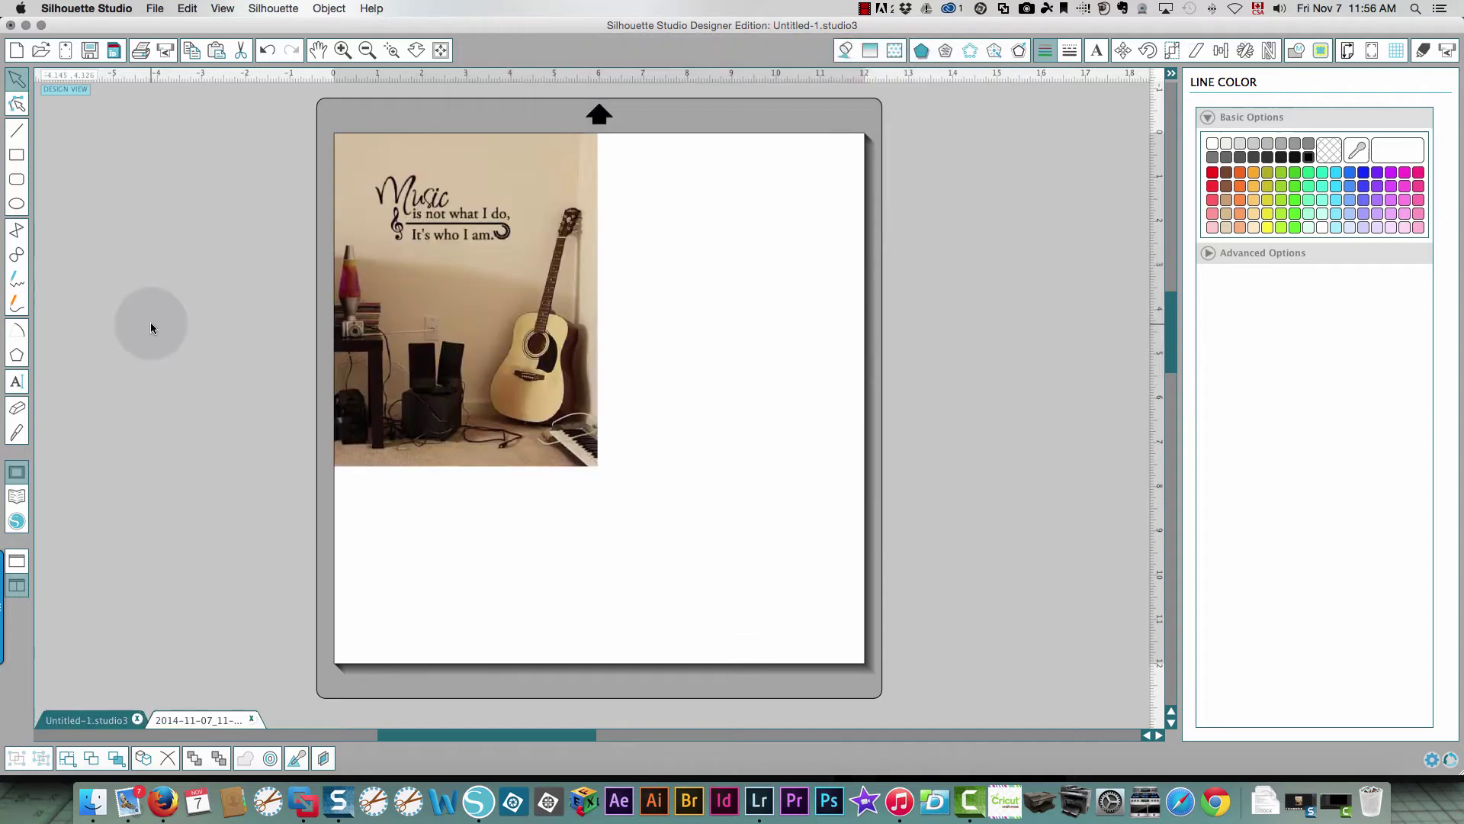
{"action": "left_click_drag", "start_coordinate": [410, 252], "coordinate": [432, 330]}
{"action": "right_click", "coordinate": [455, 330]}
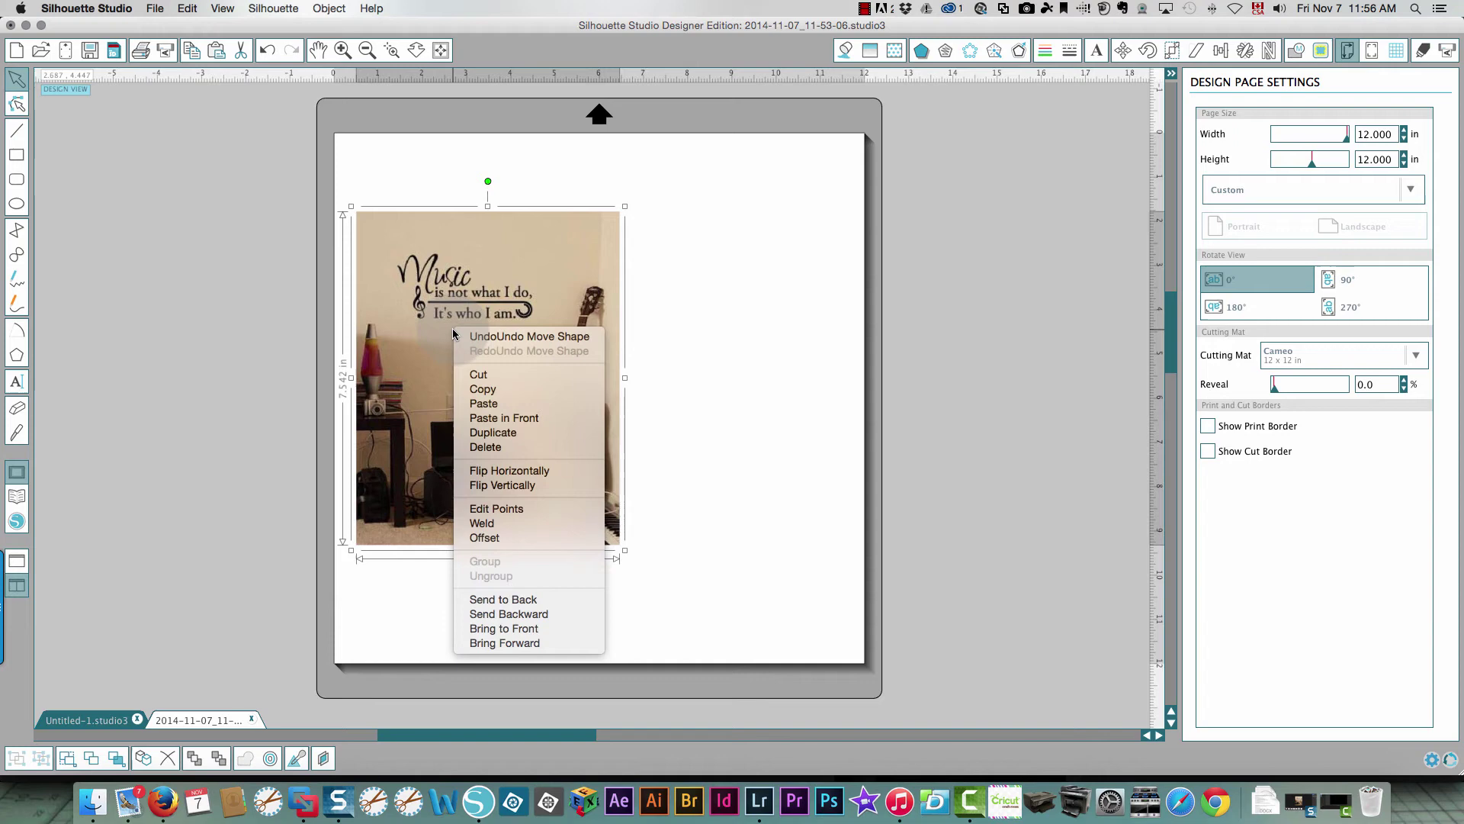
{"action": "left_click", "coordinate": [404, 450]}
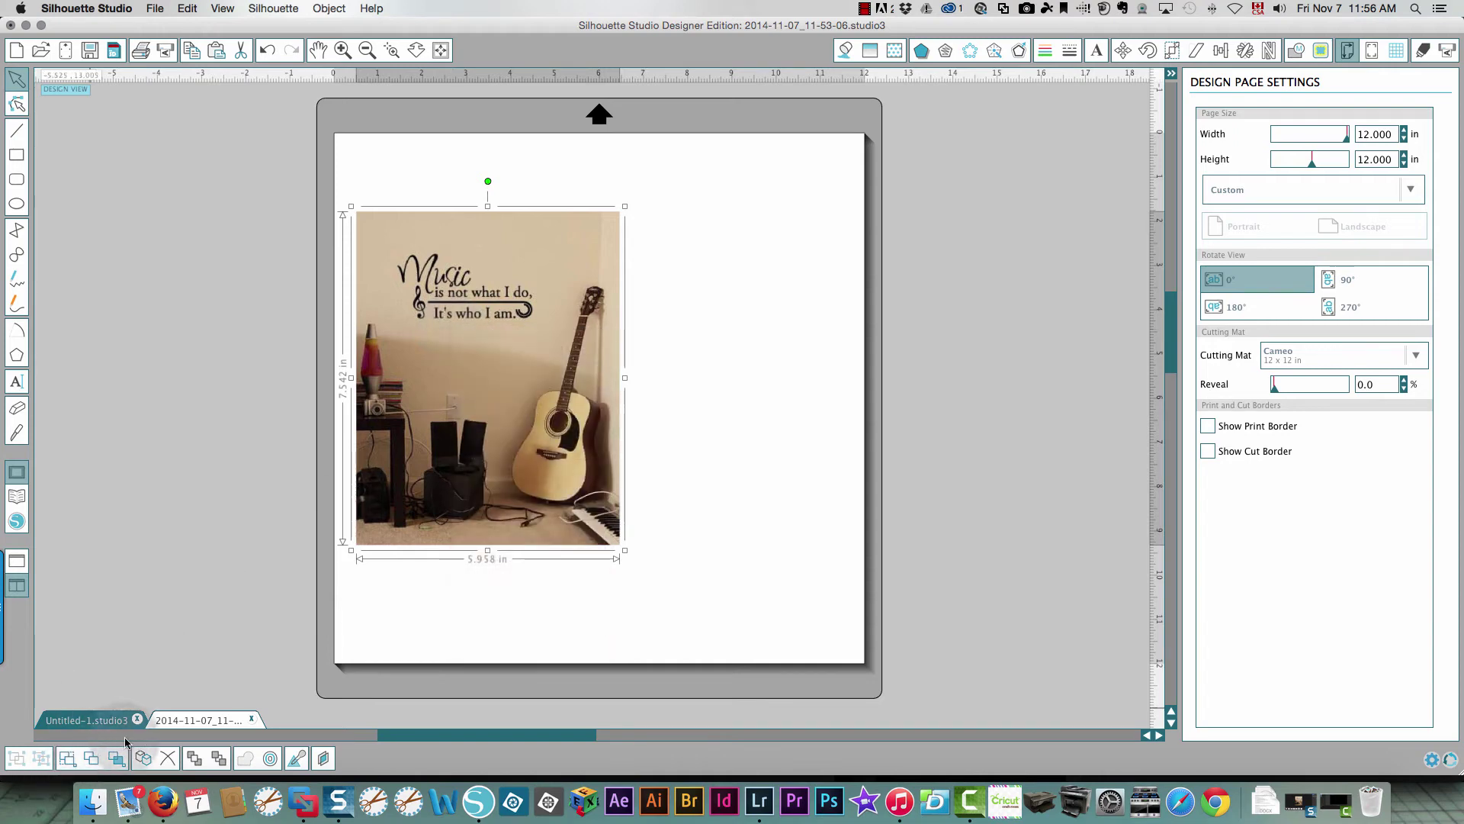
Step: Paste the guitar and Music photo into the double-ring document, to the right of the rings
{"action": "left_click", "coordinate": [85, 720]}
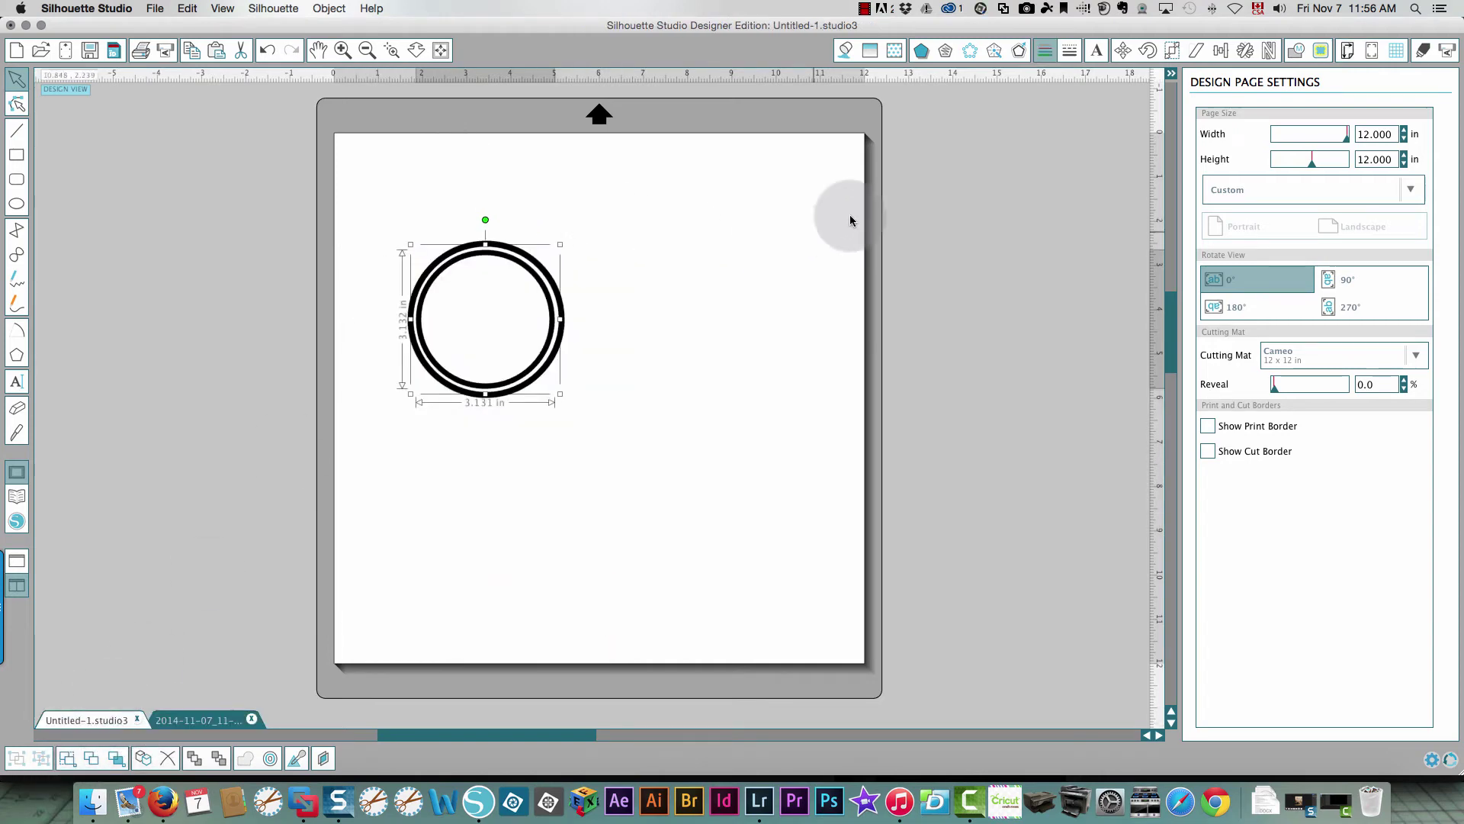
{"action": "right_click", "coordinate": [695, 207]}
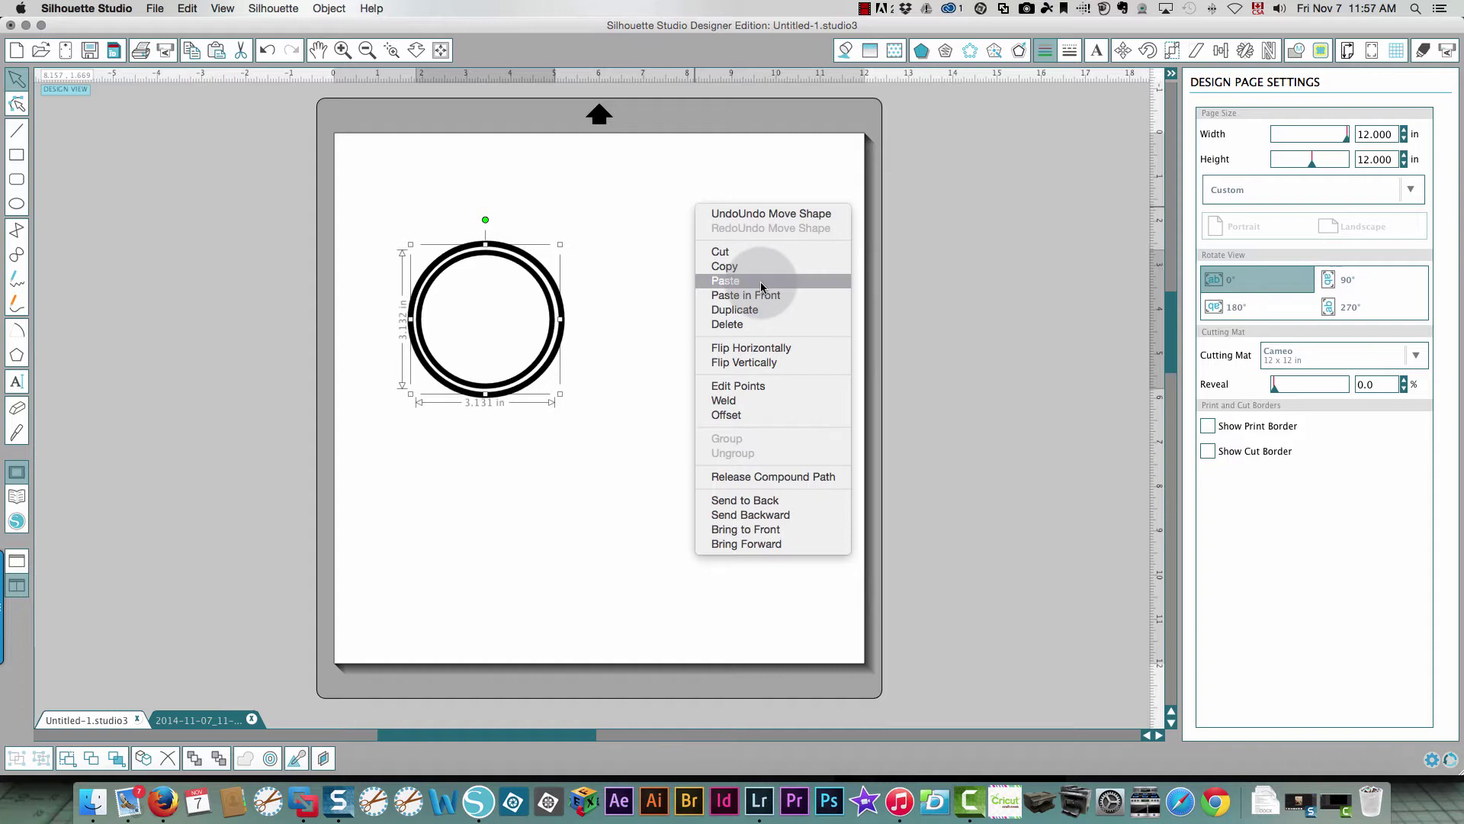
{"action": "left_click", "coordinate": [761, 286]}
{"action": "left_click_drag", "start_coordinate": [538, 305], "coordinate": [769, 248]}
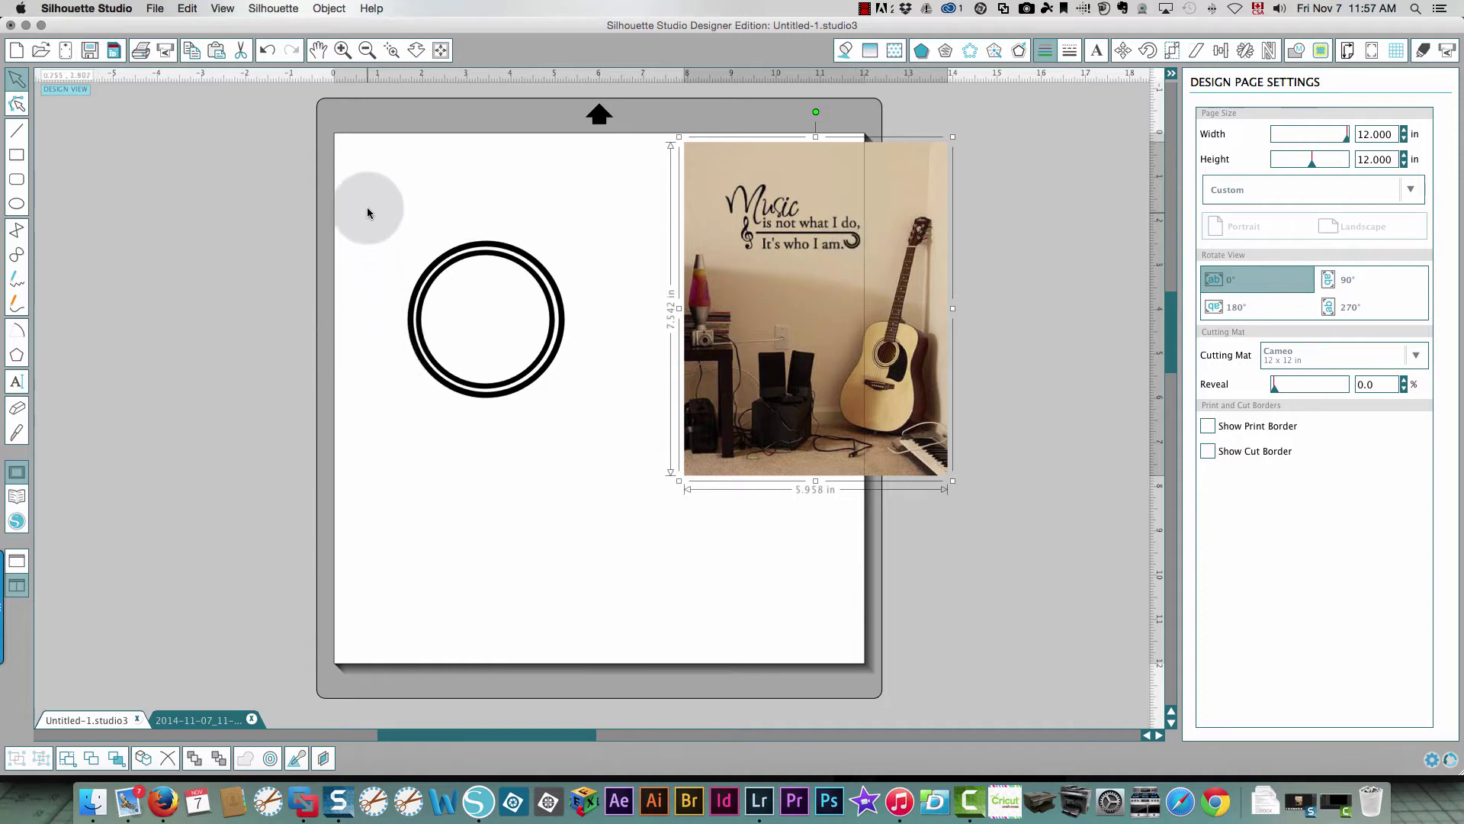
Step: Centre the two rings of the double circle on each other
{"action": "left_click_drag", "start_coordinate": [367, 213], "coordinate": [602, 377]}
{"action": "left_click_drag", "start_coordinate": [619, 462], "coordinate": [619, 463]}
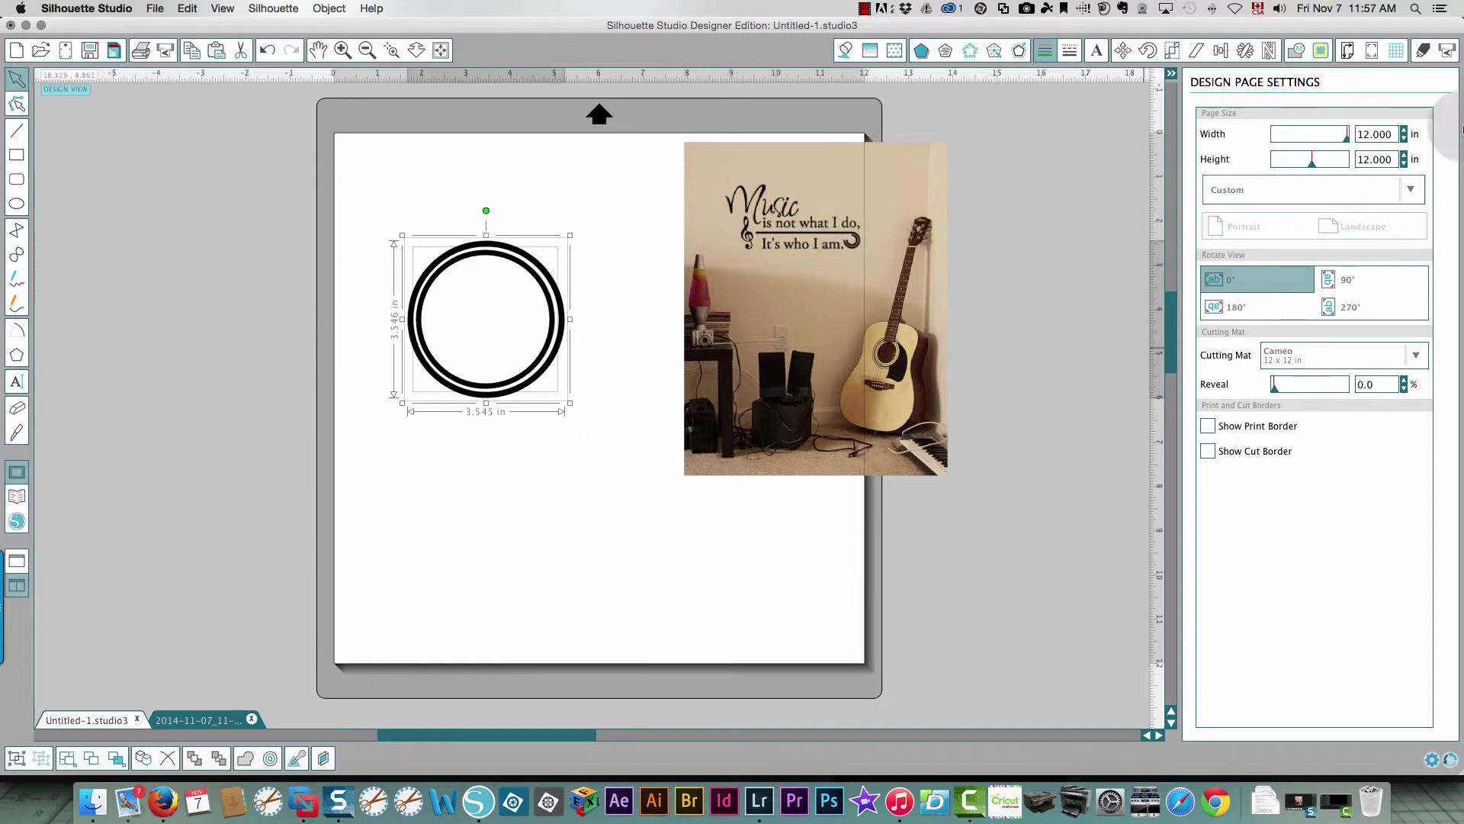
{"action": "left_click", "coordinate": [1221, 51]}
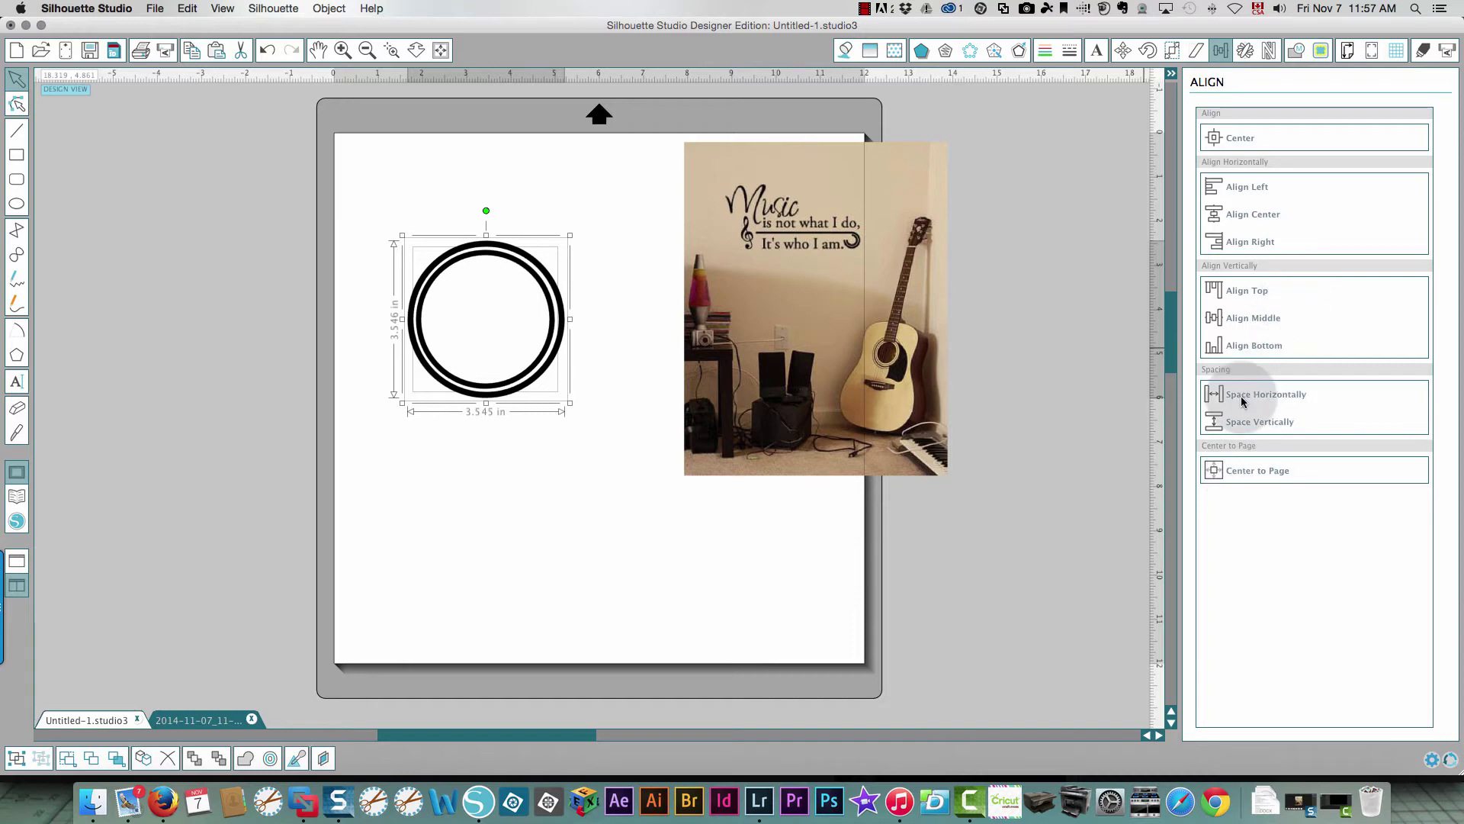
{"action": "left_click", "coordinate": [1230, 139]}
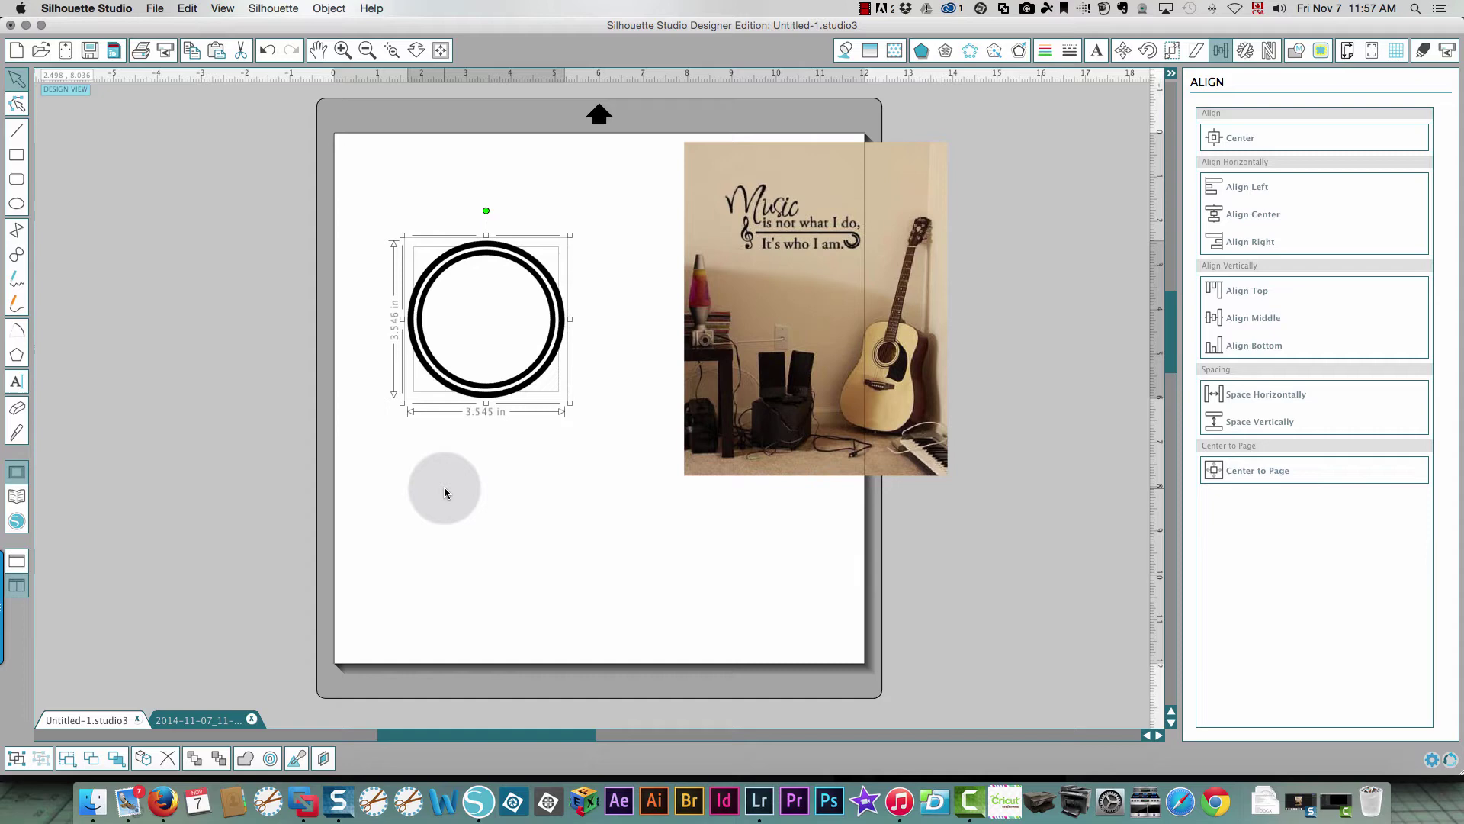
Step: Group both rings into one object, then pick the Straight knife
{"action": "left_click", "coordinate": [359, 176]}
{"action": "left_click_drag", "start_coordinate": [359, 180], "coordinate": [597, 459]}
{"action": "right_click", "coordinate": [500, 362]}
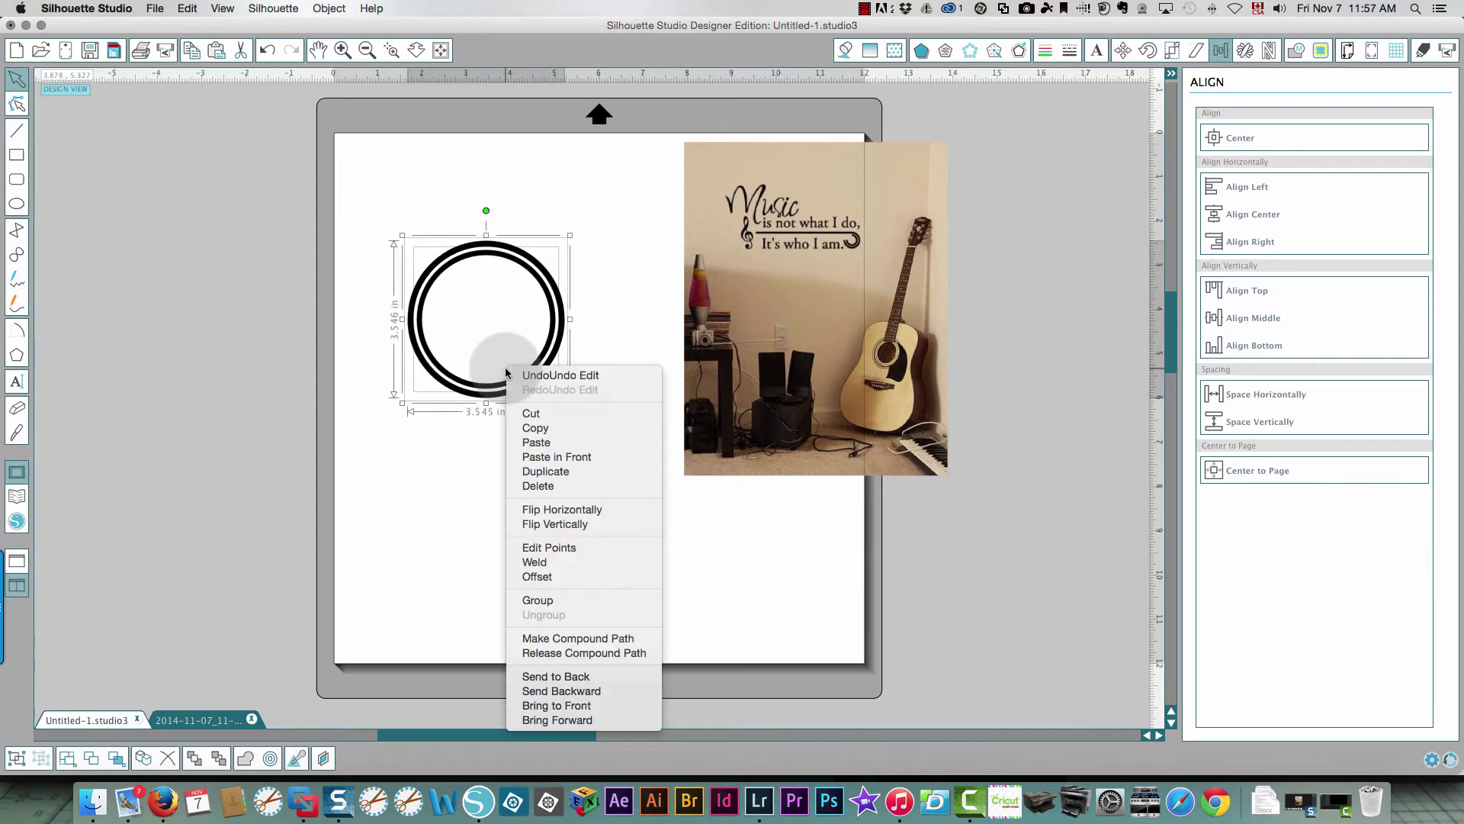
{"action": "left_click", "coordinate": [556, 602]}
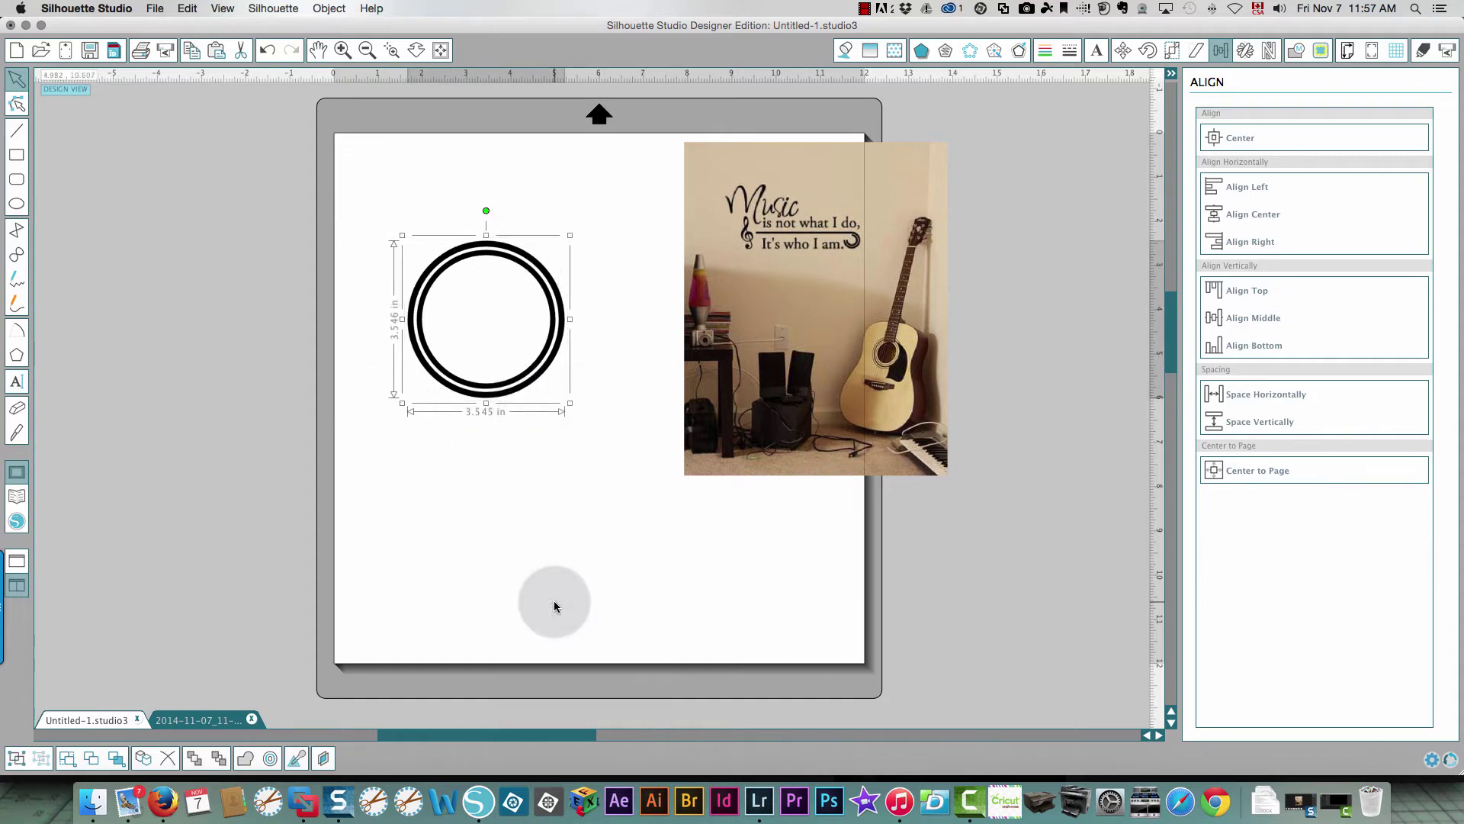
{"action": "left_click", "coordinate": [496, 545]}
{"action": "left_click", "coordinate": [16, 432]}
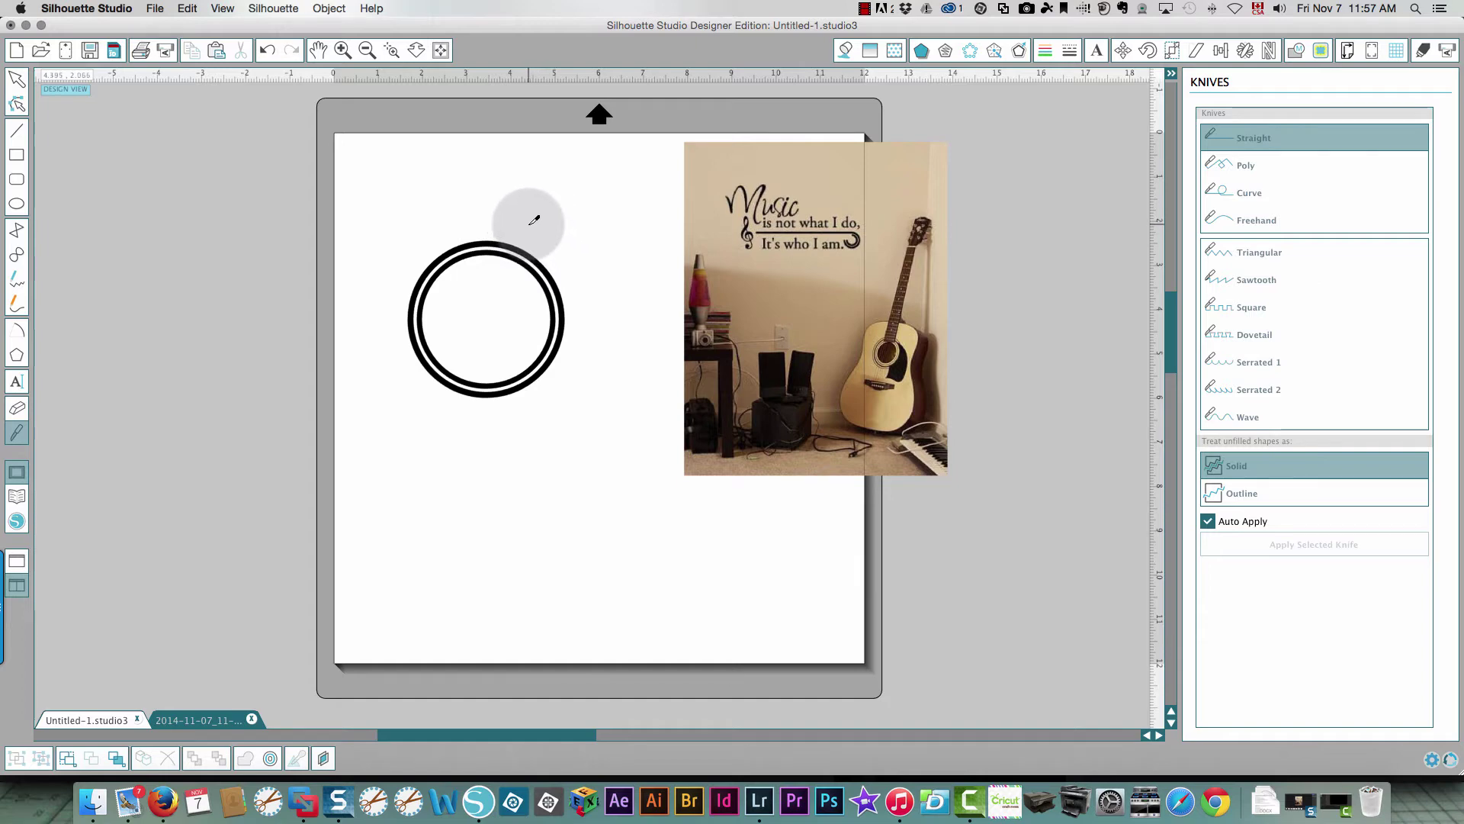
Step: Slice diagonally through the double ring and delete the cut-off upper-left arcs
{"action": "left_click_drag", "start_coordinate": [529, 224], "coordinate": [397, 408]}
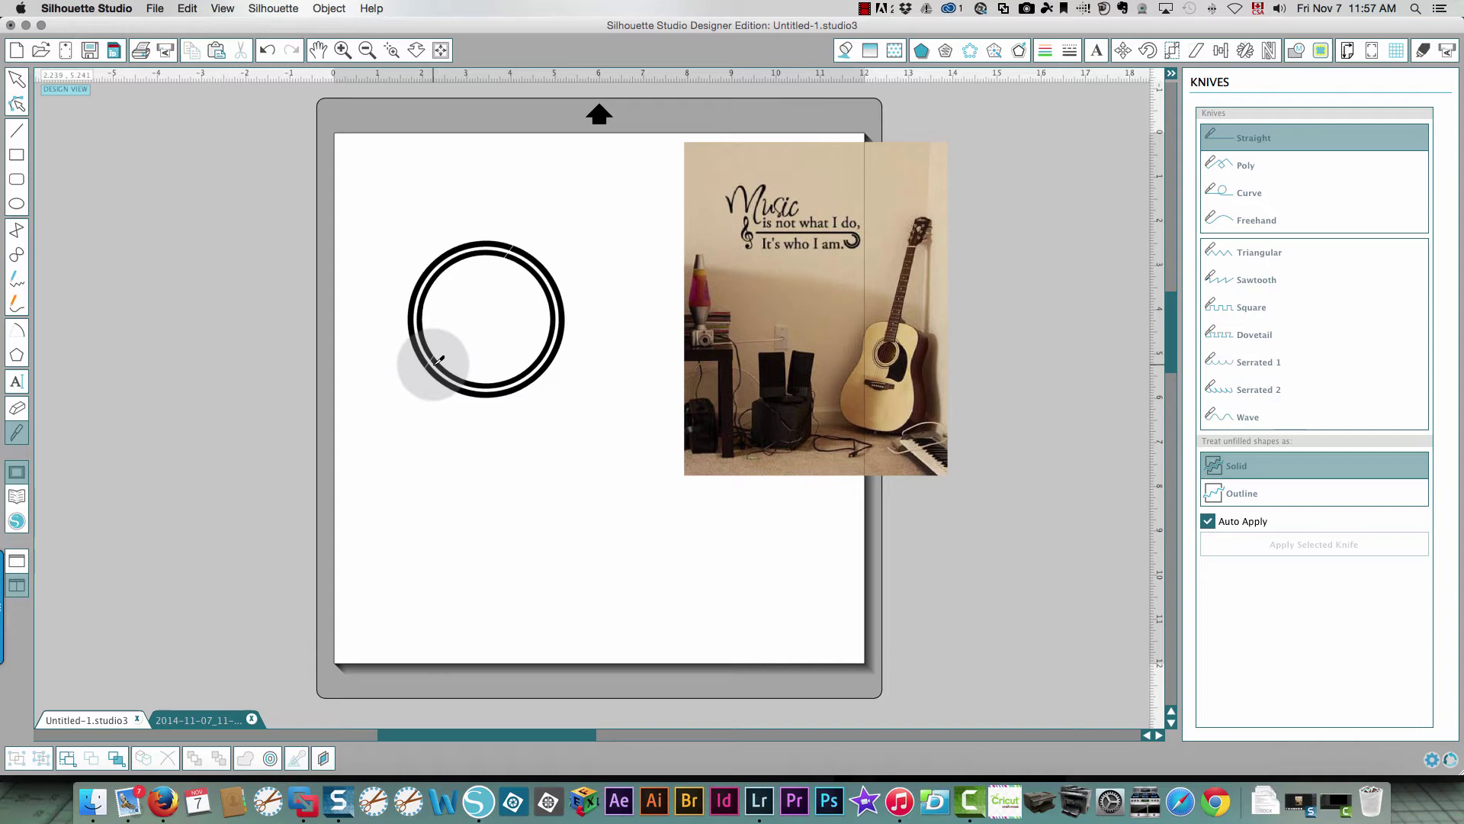
{"action": "left_click", "coordinate": [20, 82]}
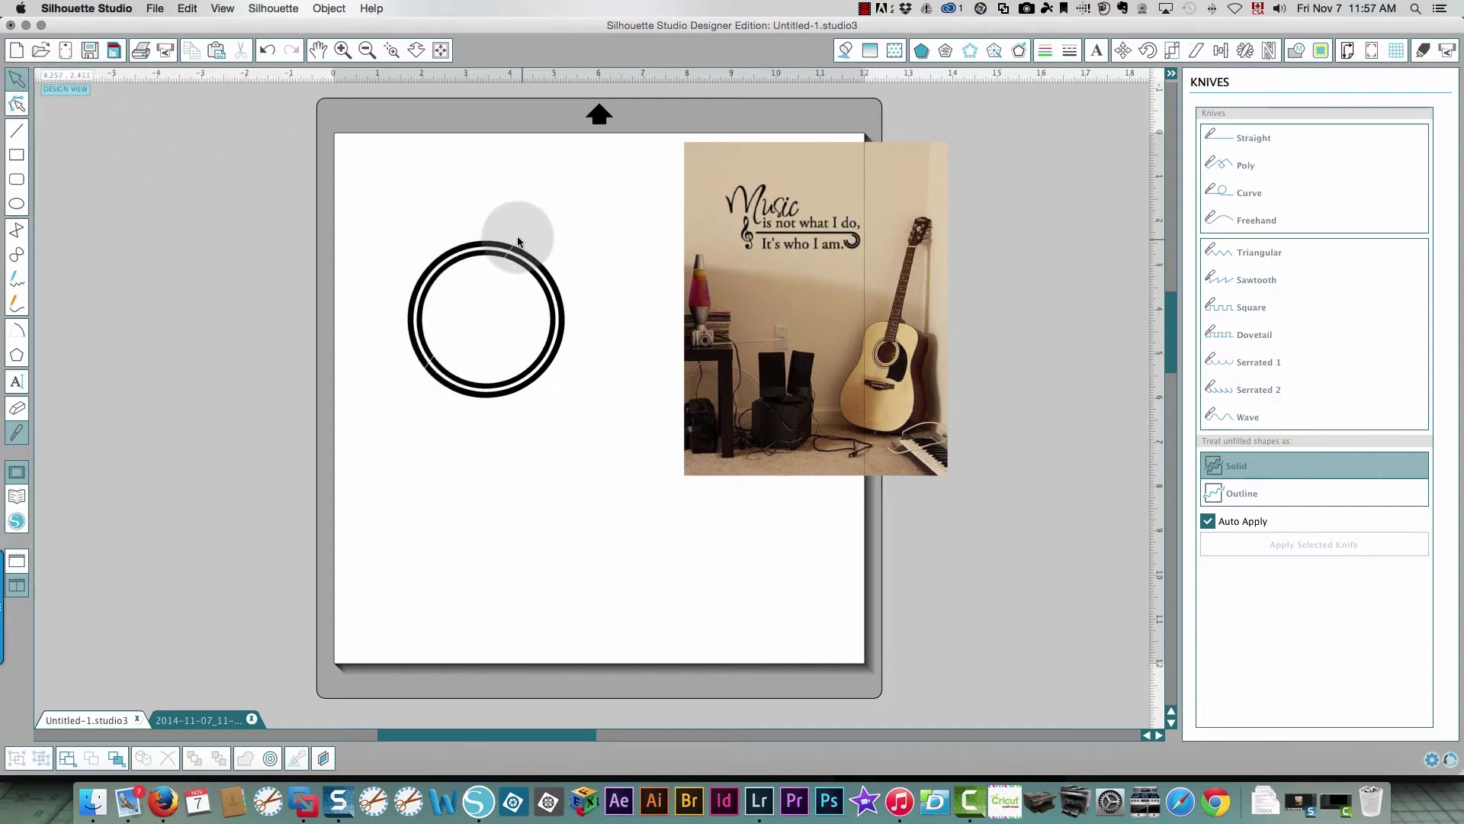
{"action": "left_click_drag", "start_coordinate": [474, 243], "coordinate": [436, 293]}
{"action": "key", "text": "Delete"}
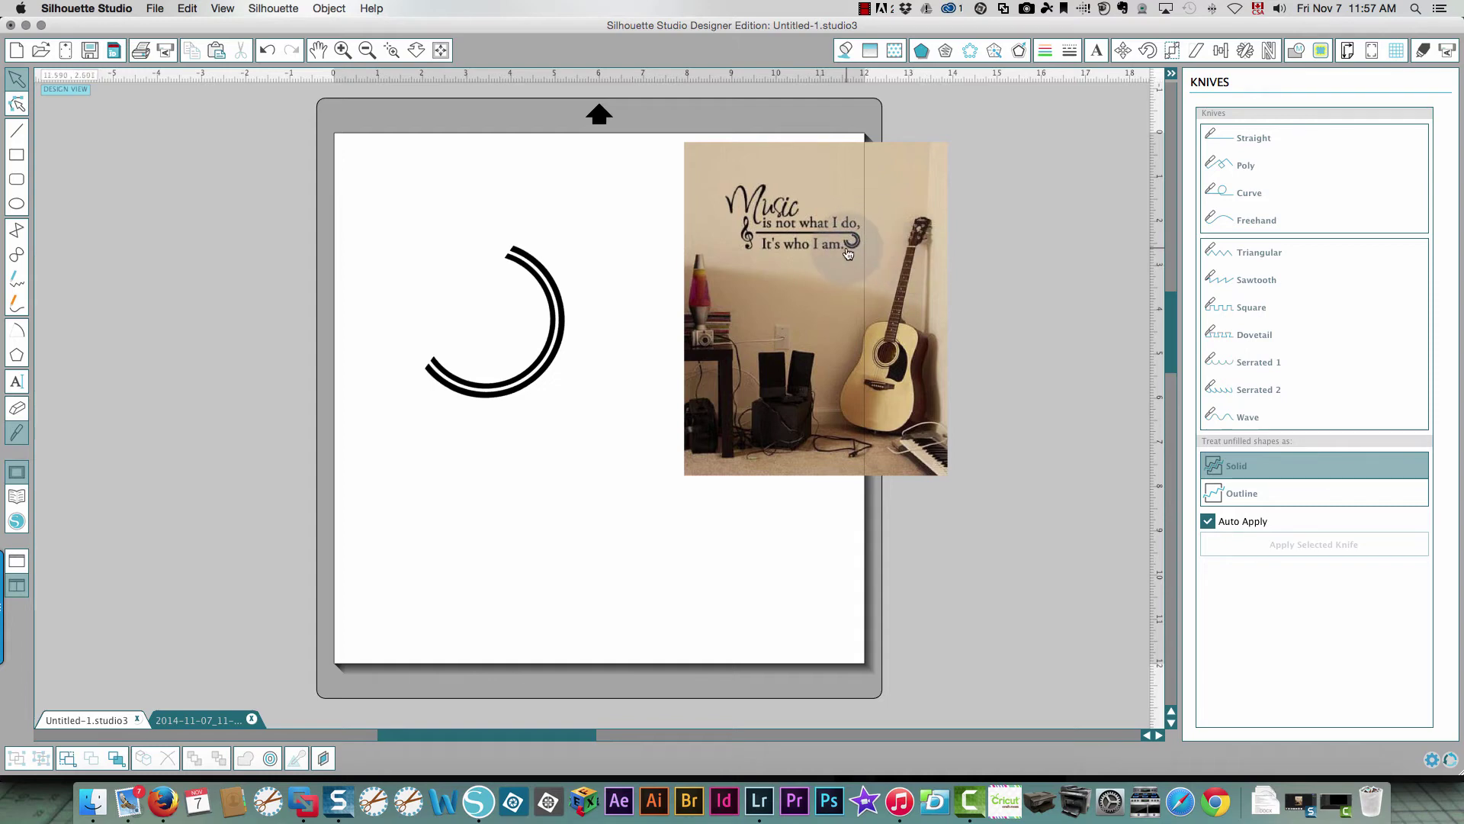
Step: Move the photo off the mat, group the two arcs, and drag them to the lower right
{"action": "left_click_drag", "start_coordinate": [772, 249], "coordinate": [1042, 224]}
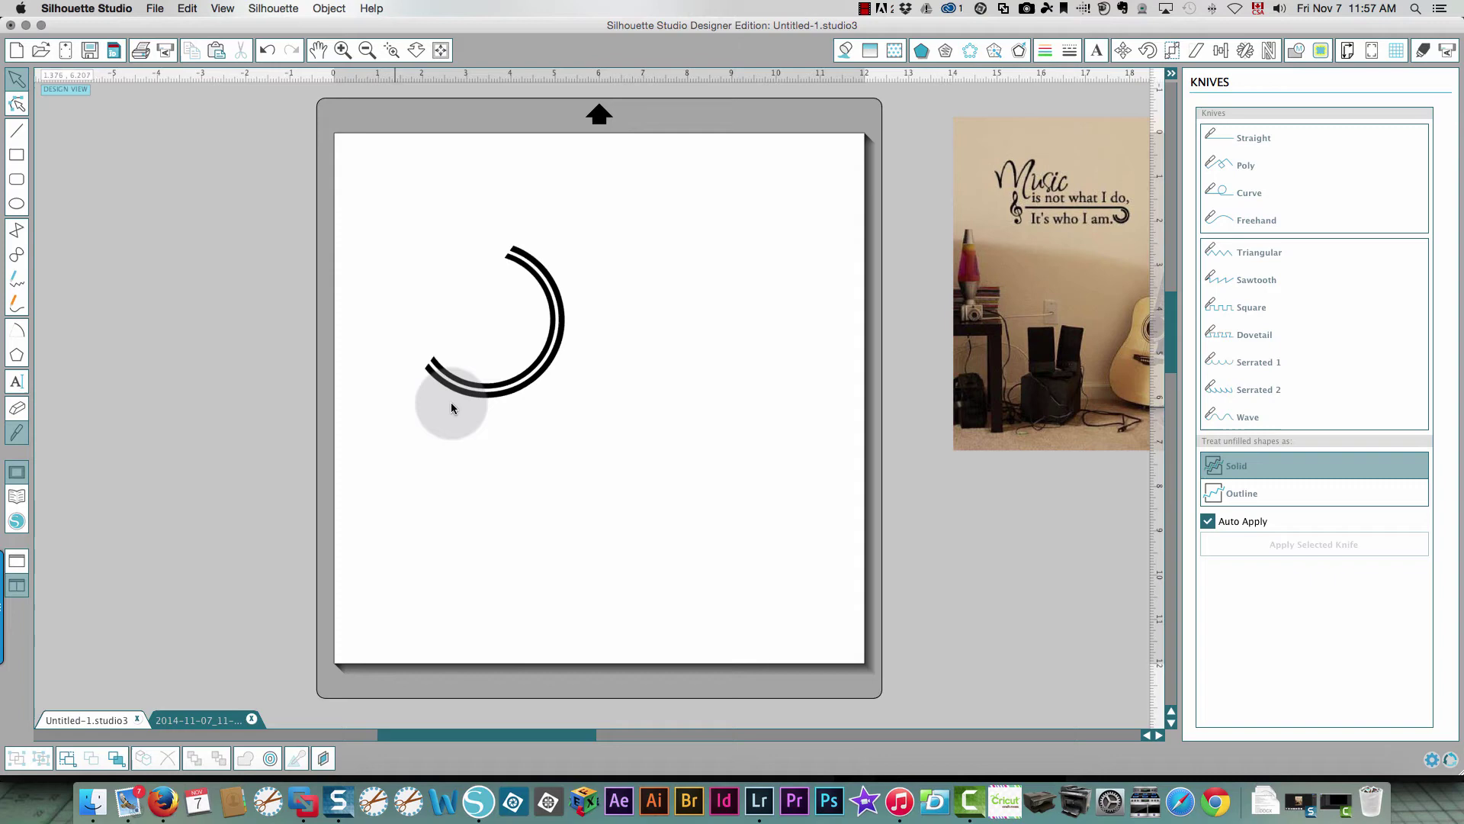
{"action": "left_click_drag", "start_coordinate": [539, 275], "coordinate": [607, 305]}
{"action": "left_click", "coordinate": [266, 50]}
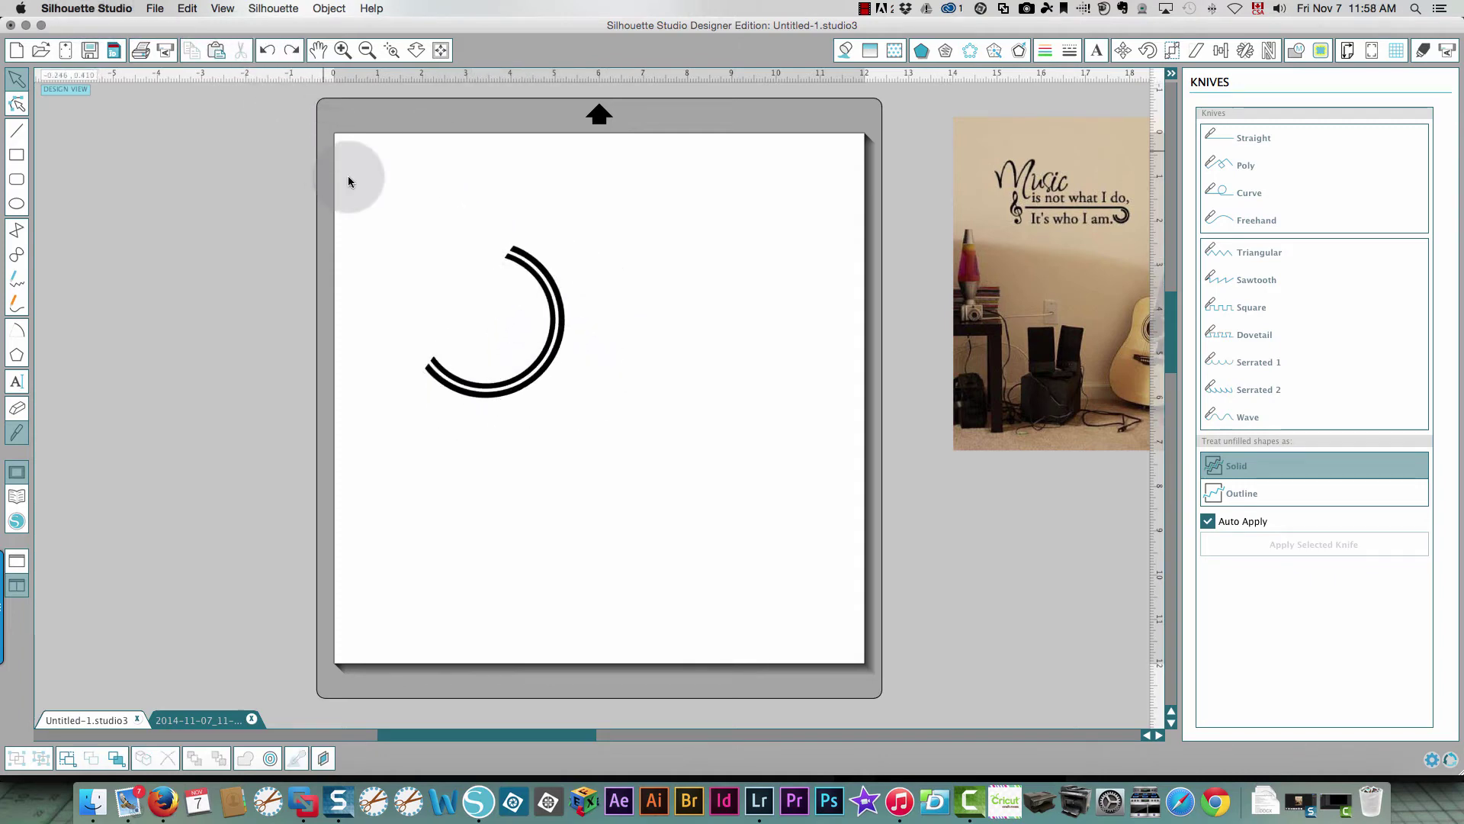
{"action": "left_click_drag", "start_coordinate": [350, 174], "coordinate": [710, 514]}
{"action": "right_click", "coordinate": [526, 376]}
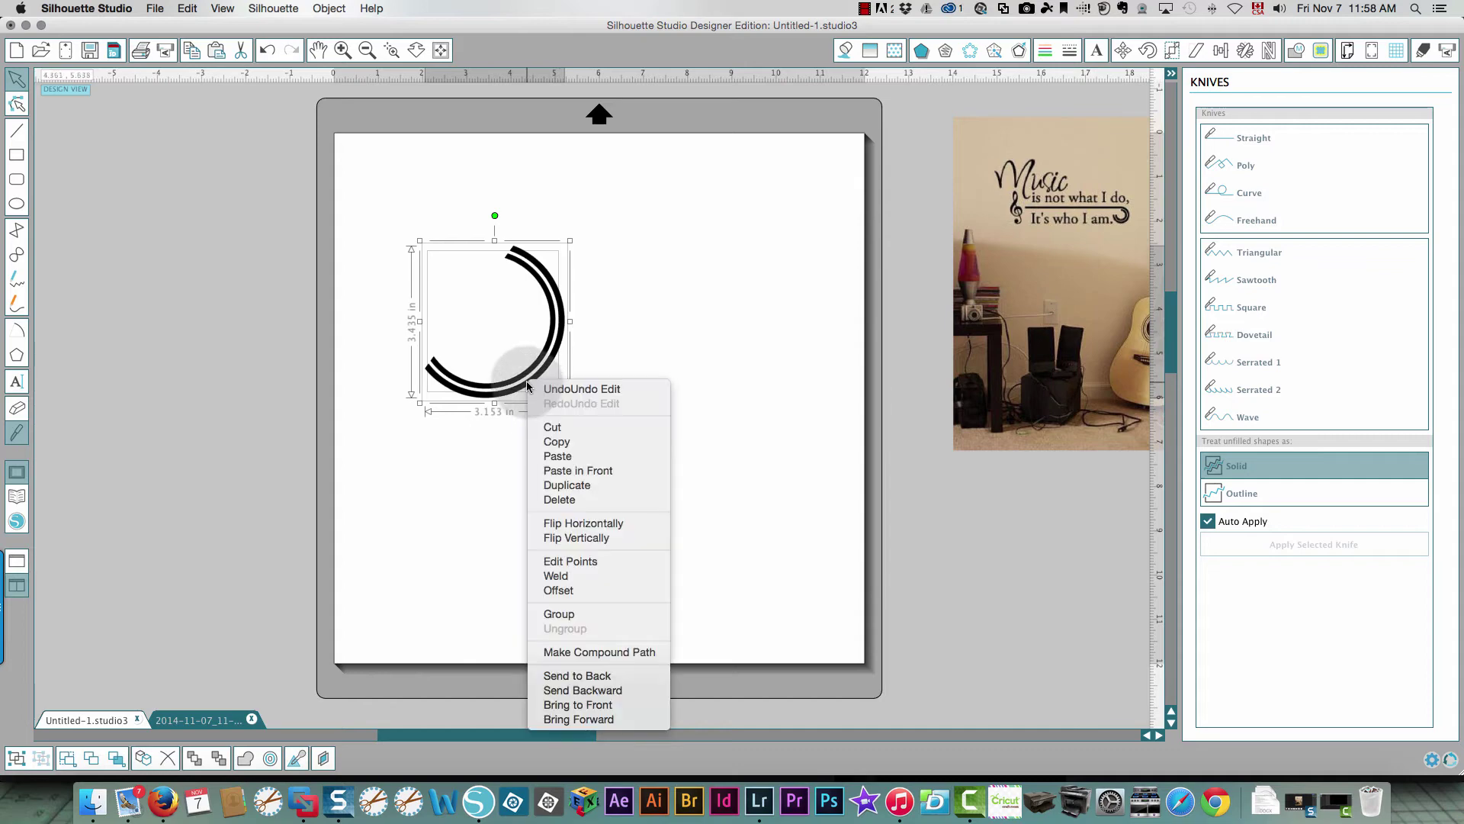
{"action": "left_click", "coordinate": [556, 614]}
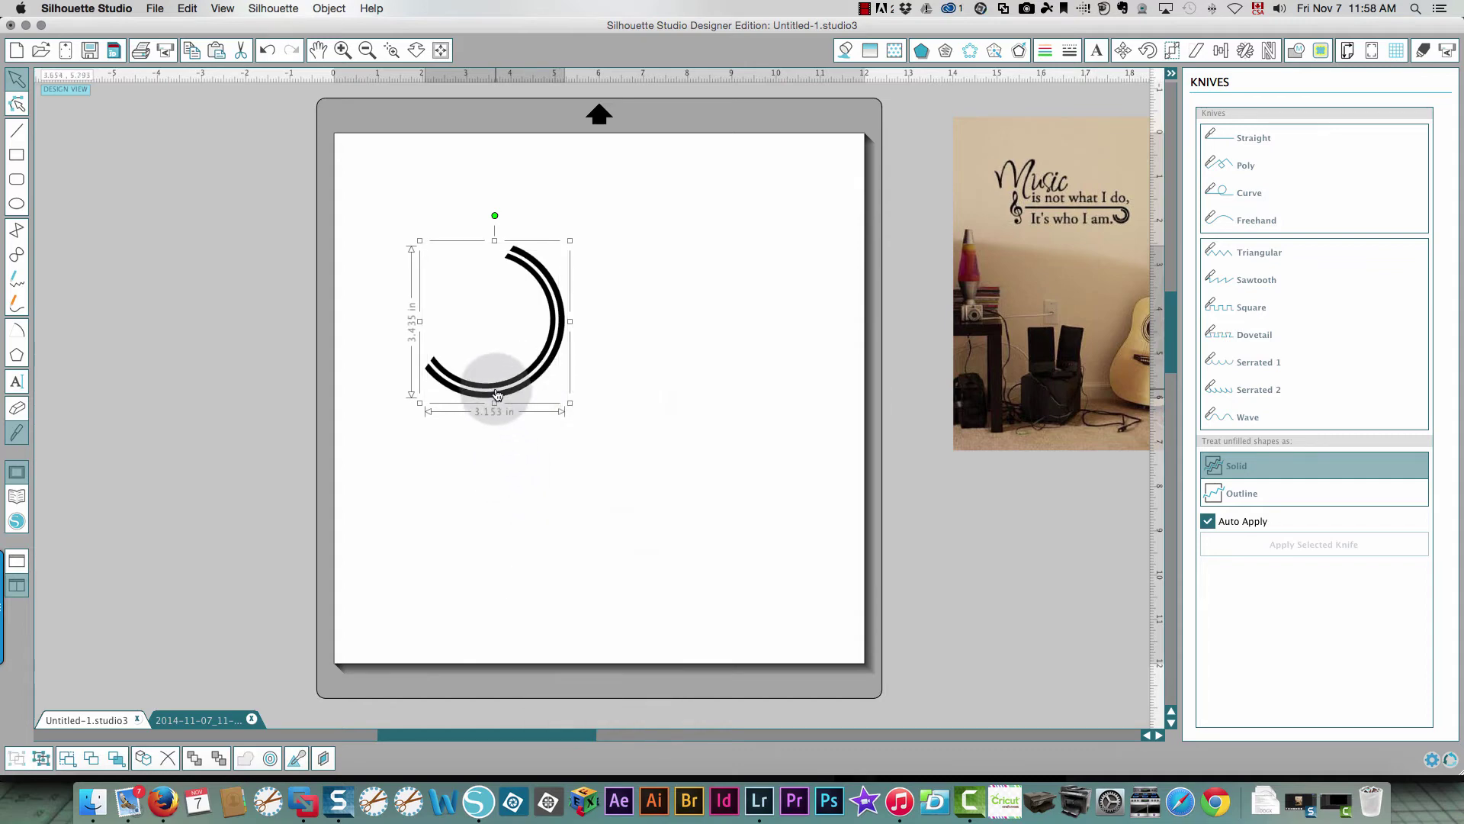
{"action": "left_click_drag", "start_coordinate": [518, 413], "coordinate": [765, 615]}
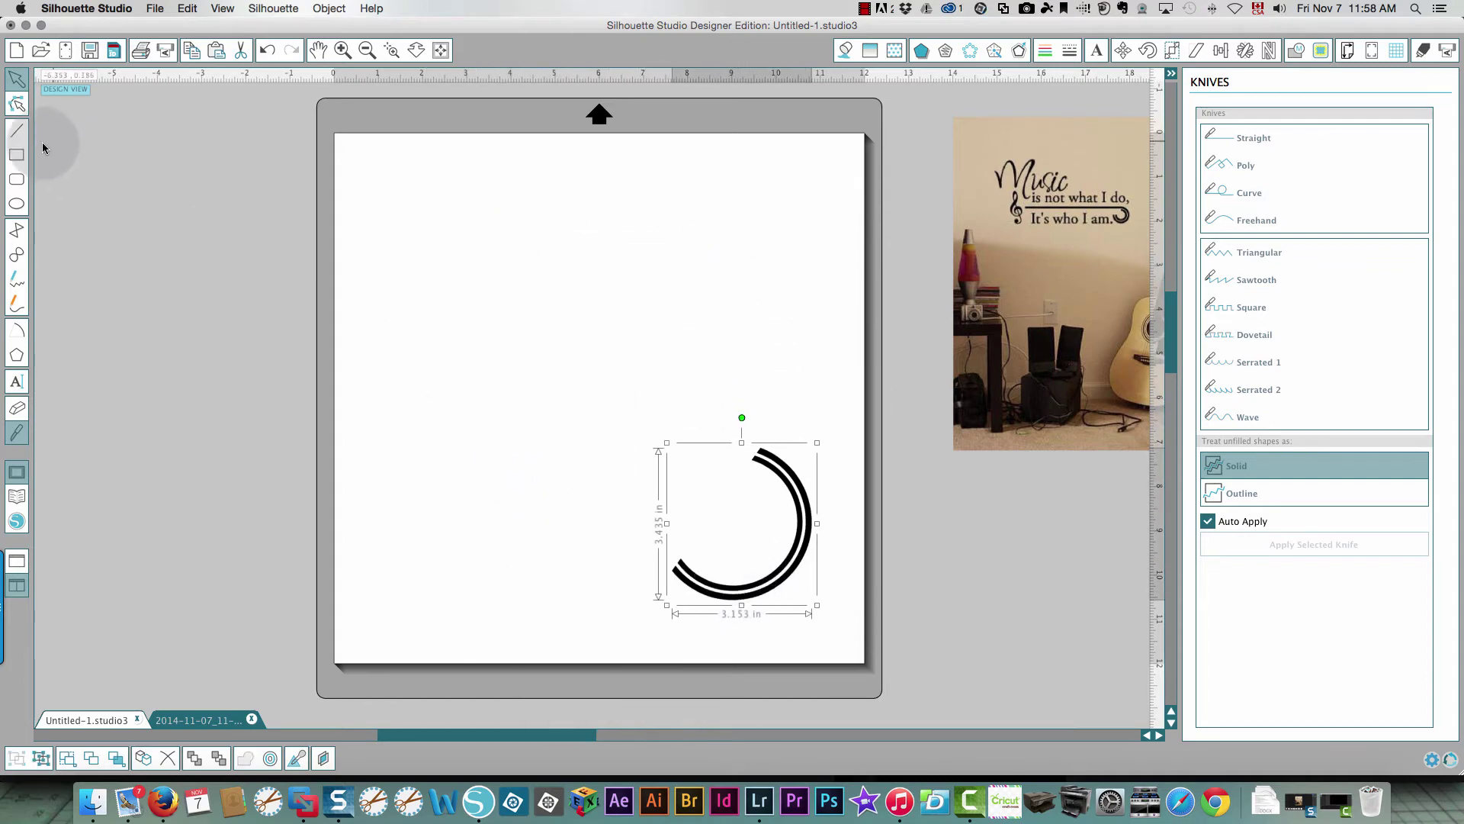
Step: Draw a long thin bar near the page top and rotate the double arc against its right end
{"action": "left_click", "coordinate": [15, 155]}
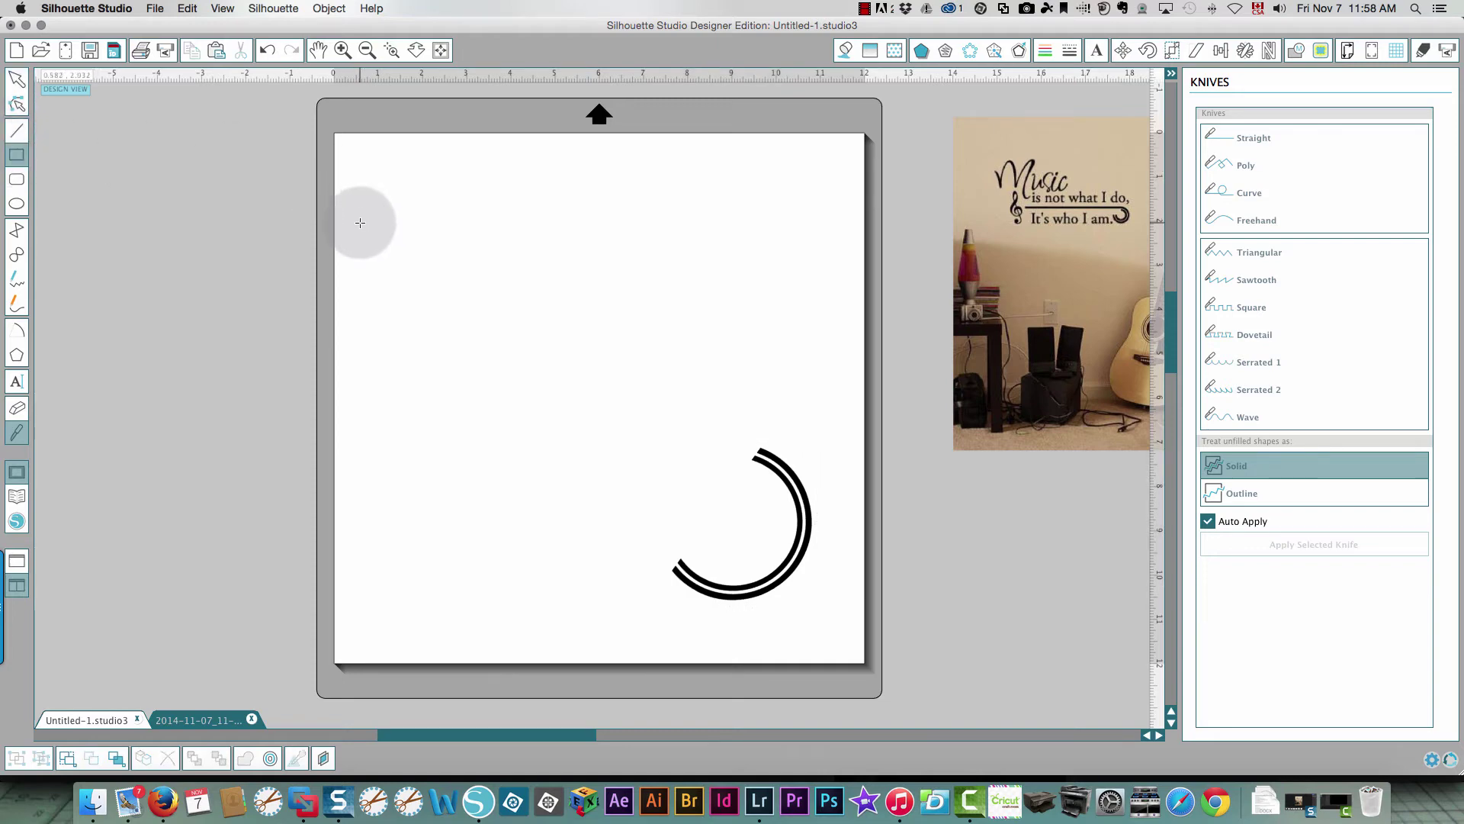
{"action": "left_click_drag", "start_coordinate": [360, 222], "coordinate": [798, 229]}
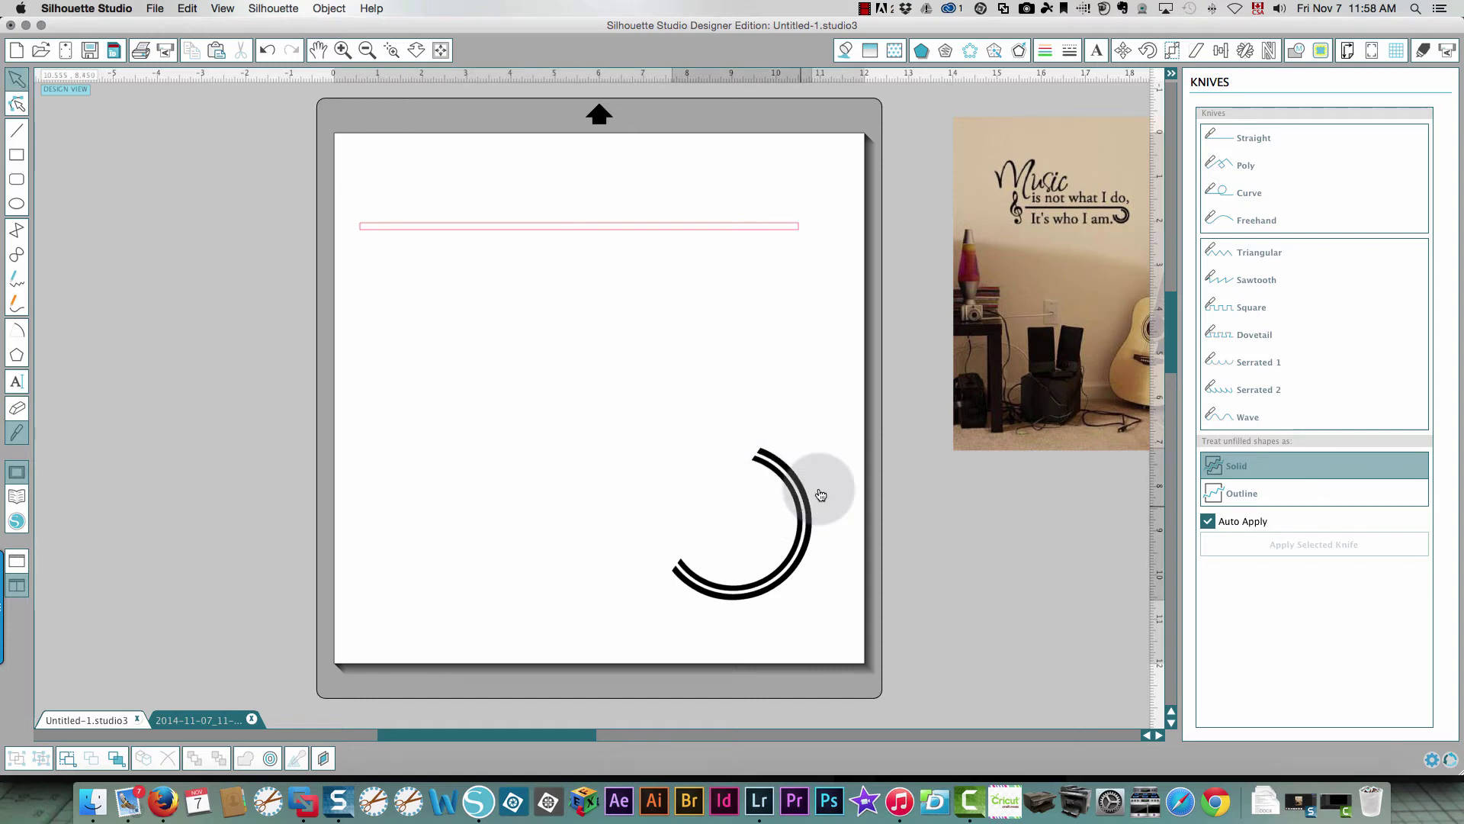
{"action": "left_click_drag", "start_coordinate": [806, 509], "coordinate": [835, 291]}
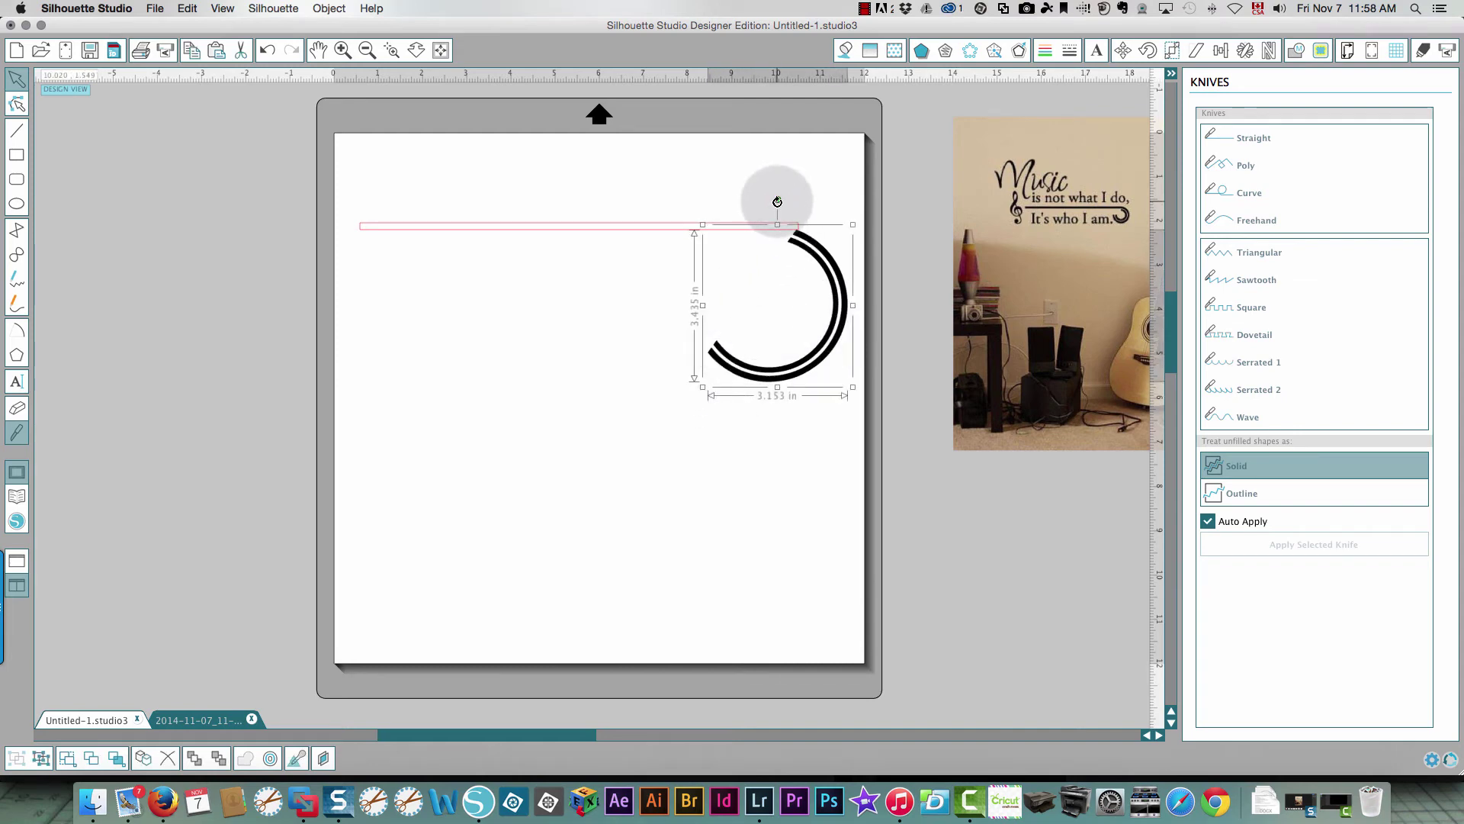
{"action": "left_click_drag", "start_coordinate": [777, 201], "coordinate": [733, 211]}
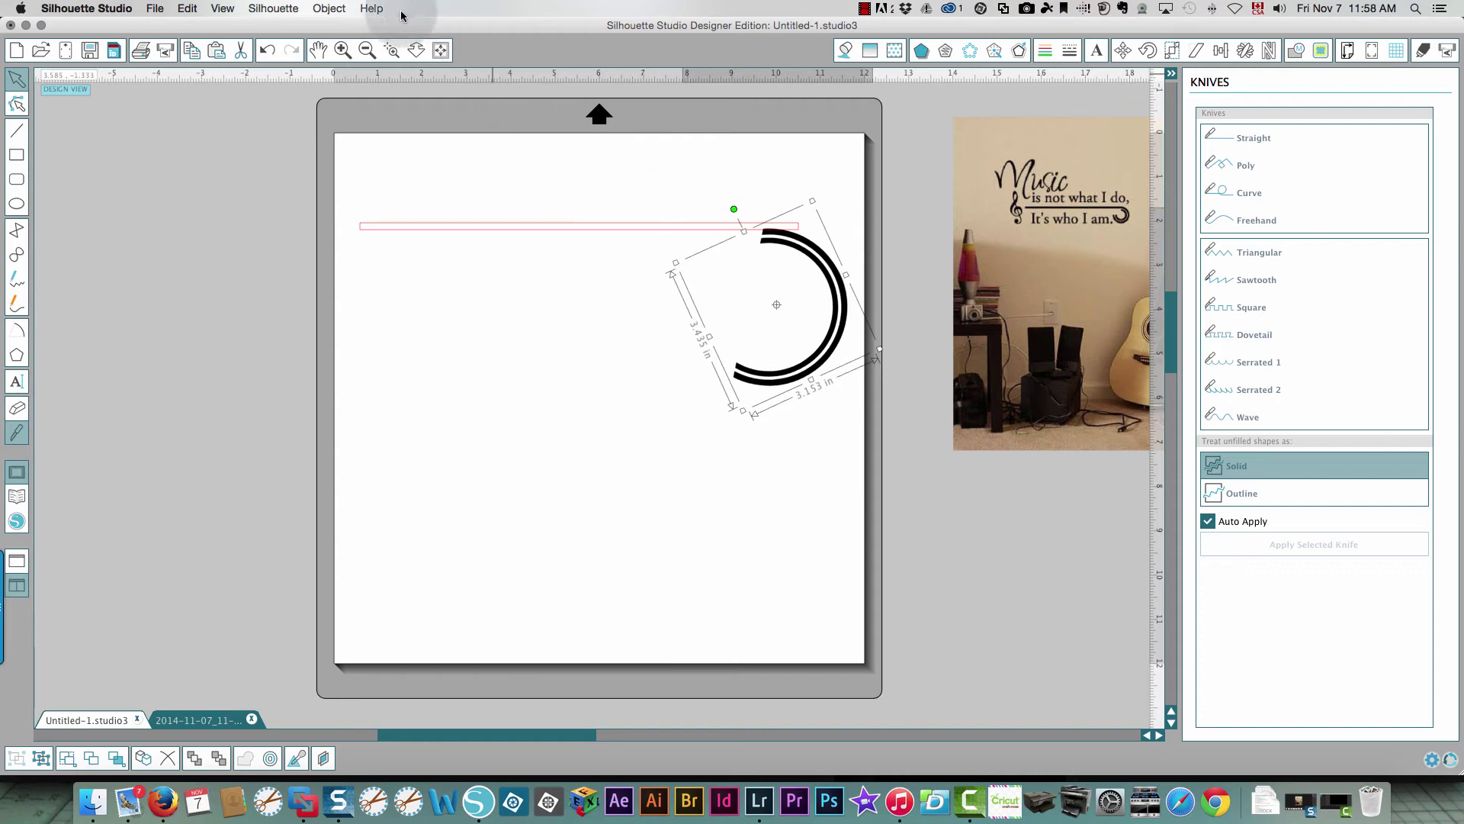
{"action": "left_click", "coordinate": [389, 52]}
{"action": "left_click", "coordinate": [779, 264]}
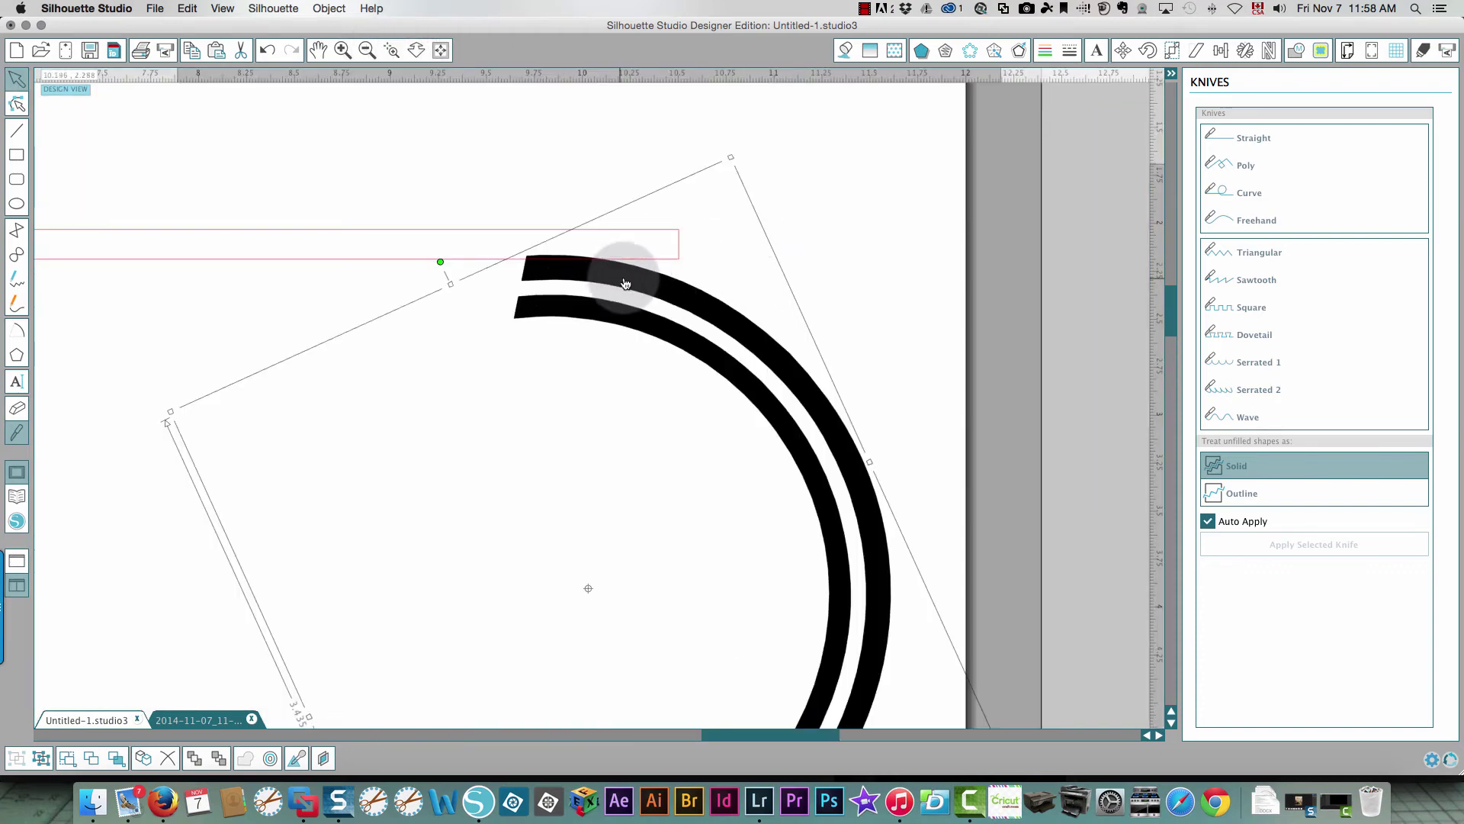
{"action": "left_click_drag", "start_coordinate": [626, 284], "coordinate": [756, 265]}
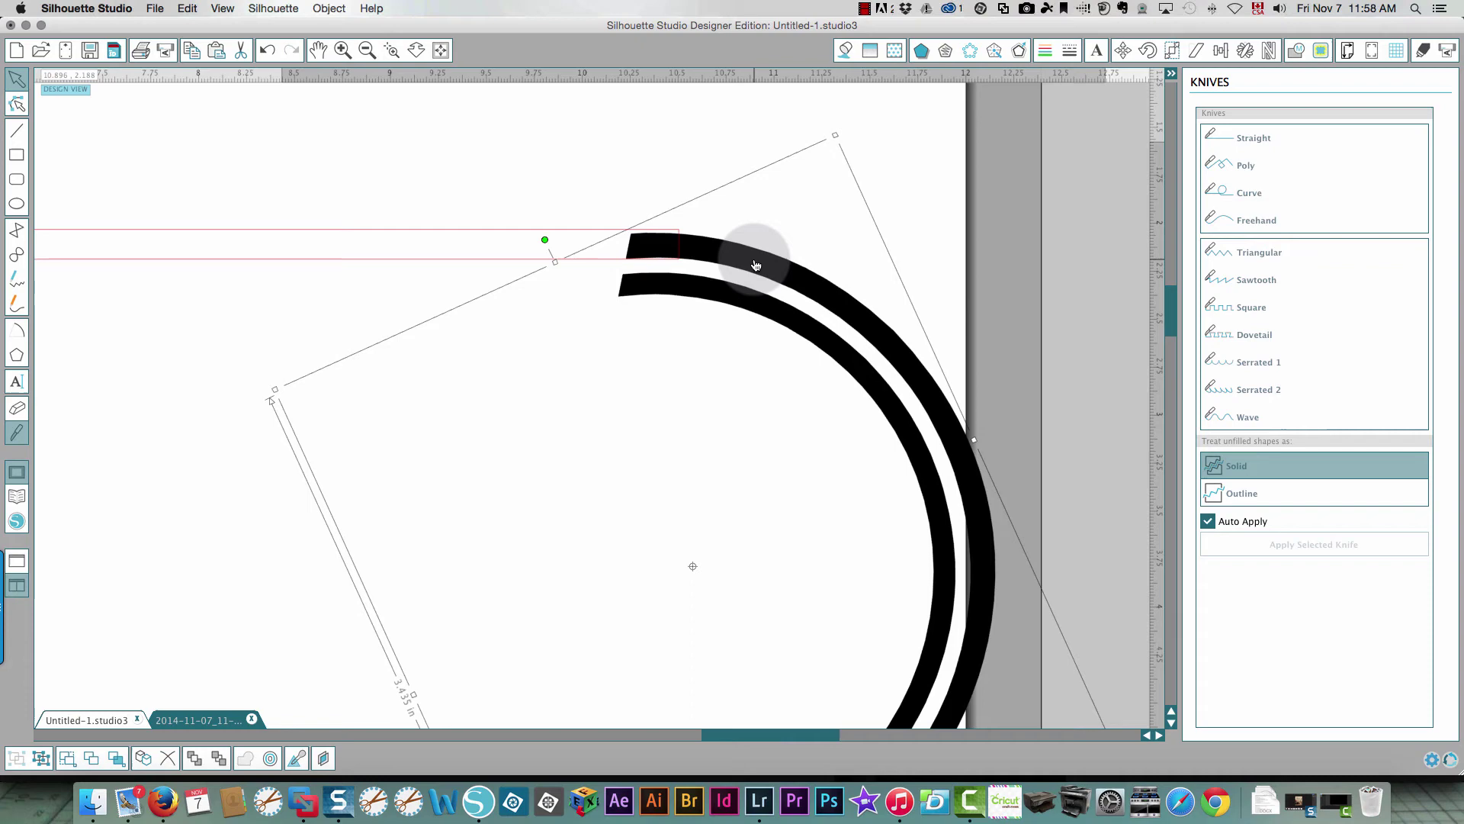
Step: Make the 9.920 in bar thinner, then zoom to fit and move the arc toward centre
{"action": "left_click", "coordinate": [408, 233]}
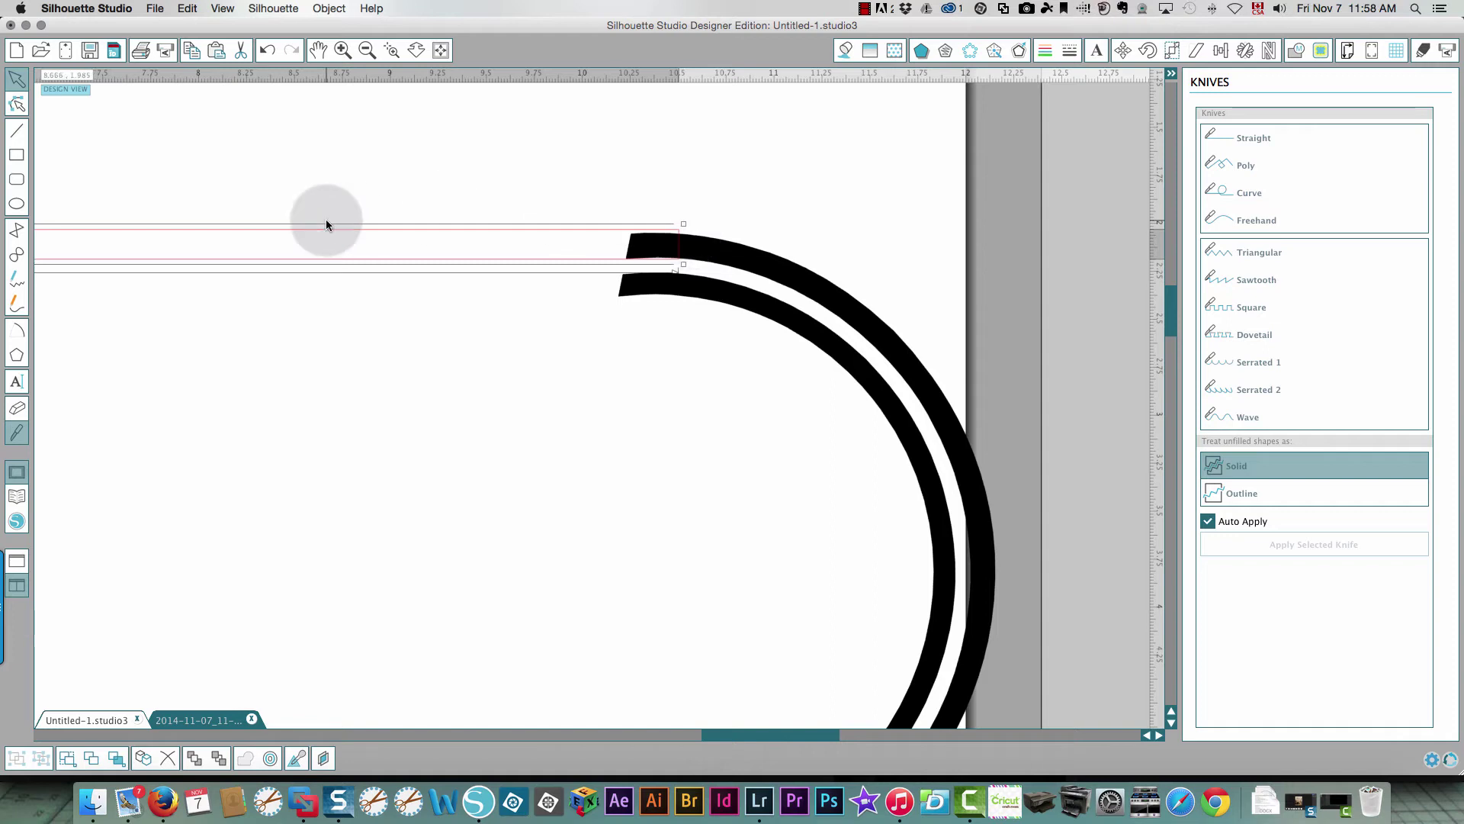
{"action": "scroll", "coordinate": [327, 218], "scroll_direction": "left", "scroll_amount": 5}
{"action": "scroll", "coordinate": [327, 221], "scroll_direction": "left", "scroll_amount": 3}
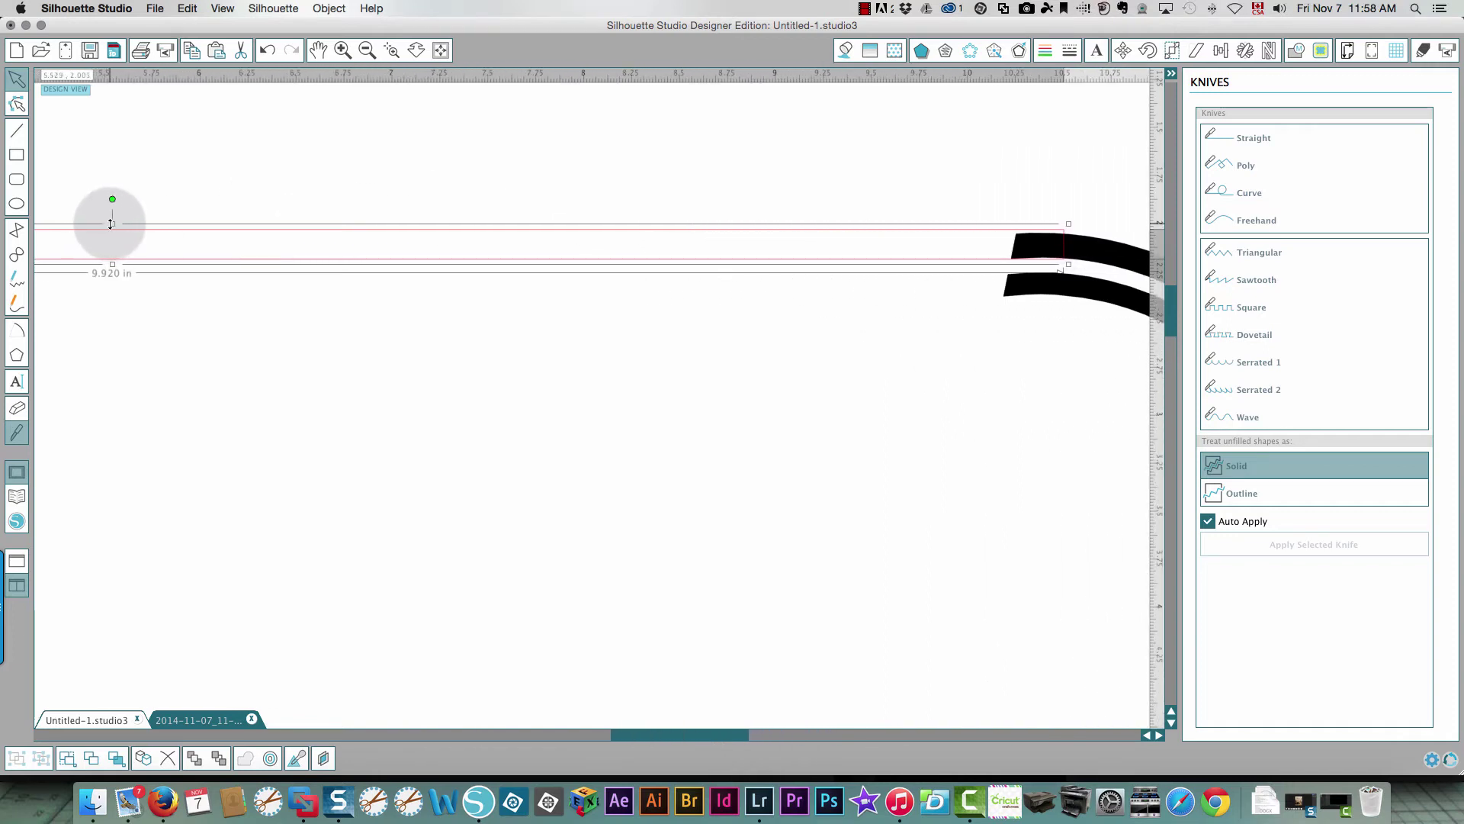
{"action": "left_click_drag", "start_coordinate": [111, 224], "coordinate": [109, 228]}
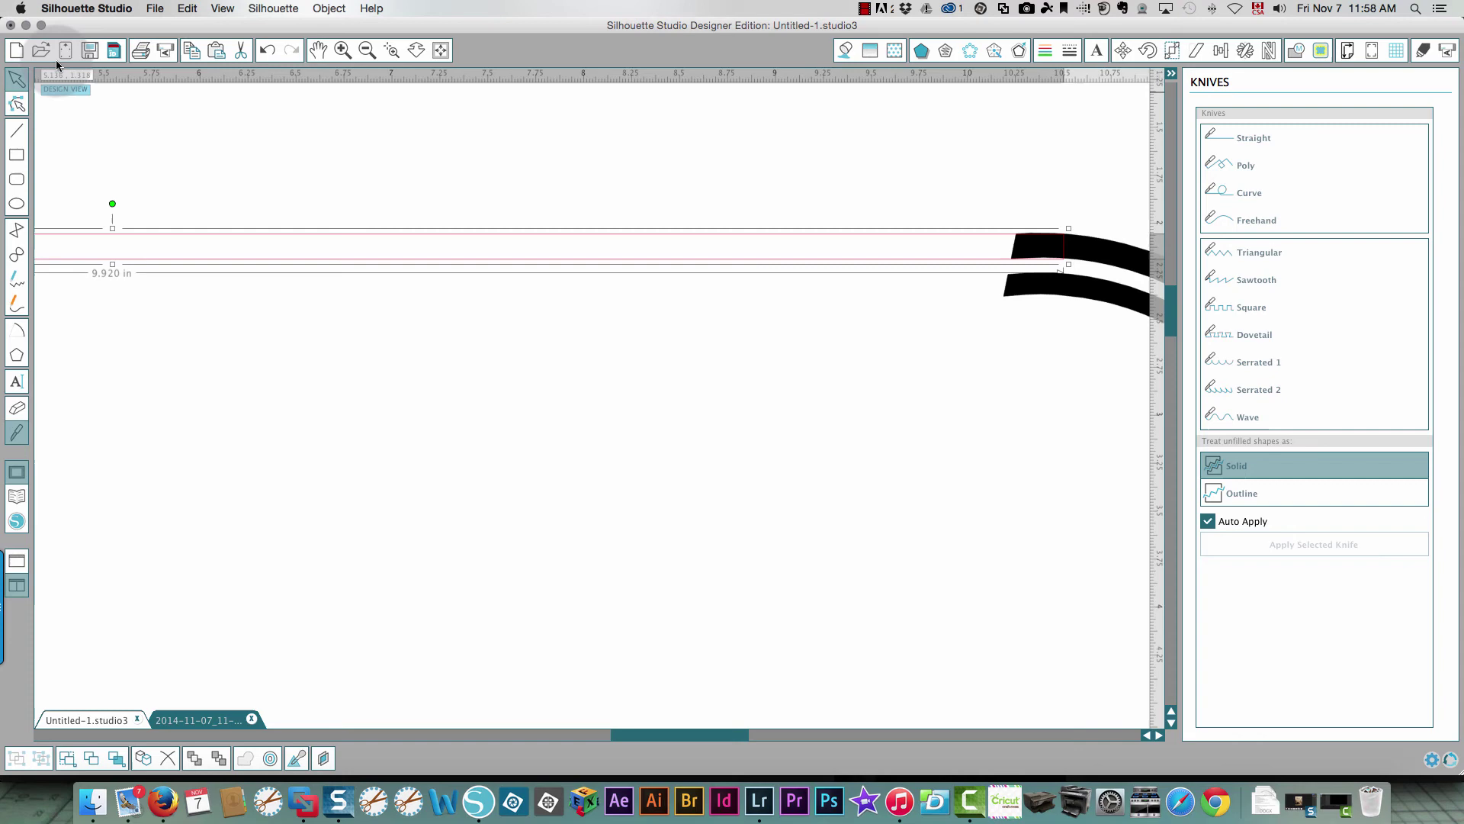
{"action": "left_click", "coordinate": [458, 42]}
{"action": "left_click", "coordinate": [441, 51]}
{"action": "left_click_drag", "start_coordinate": [775, 304], "coordinate": [629, 455]}
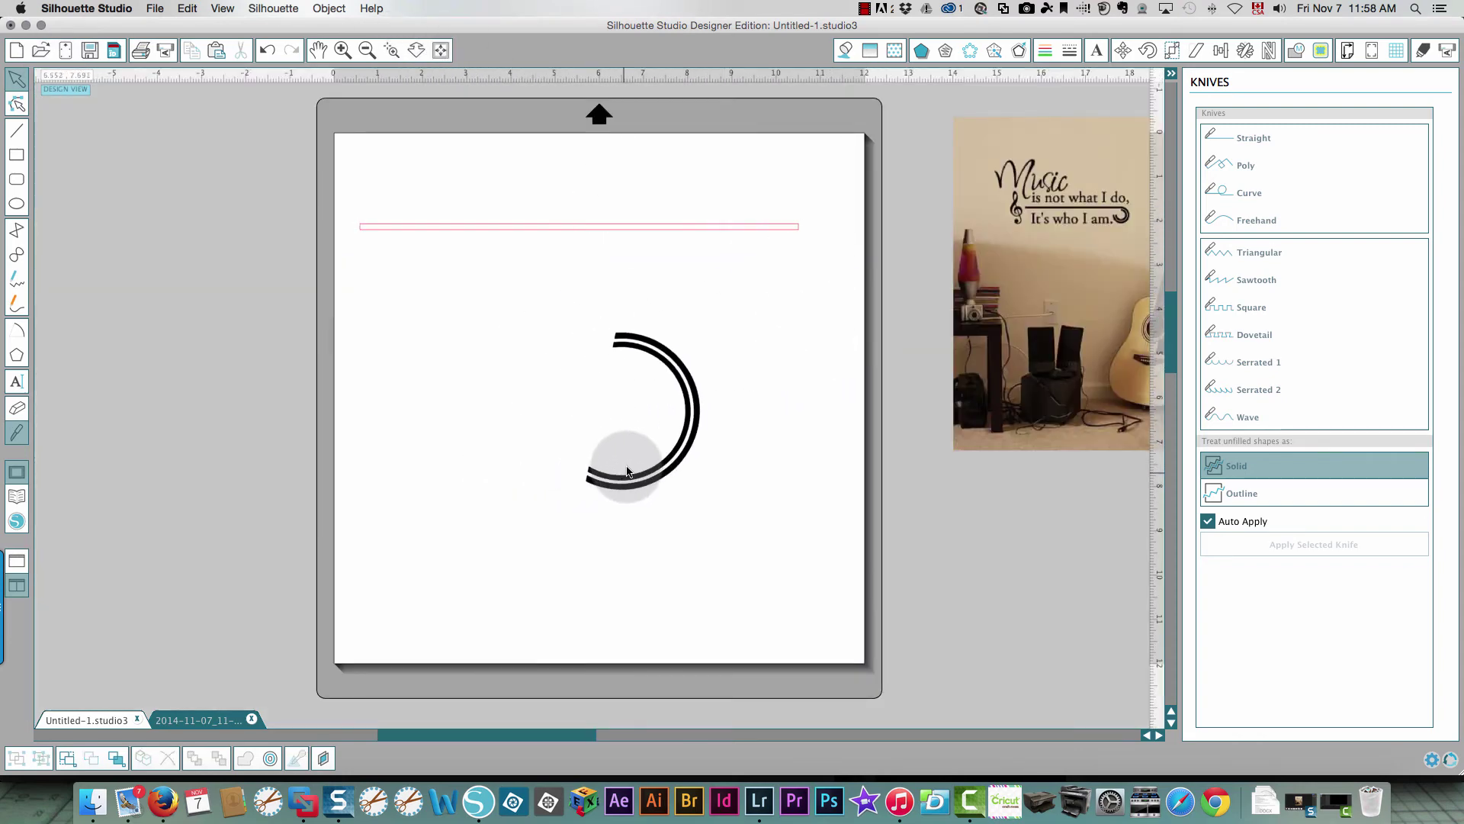
Step: Select the thin 9.920 in bar and set both its fill and line colour to black
{"action": "left_click", "coordinate": [775, 344]}
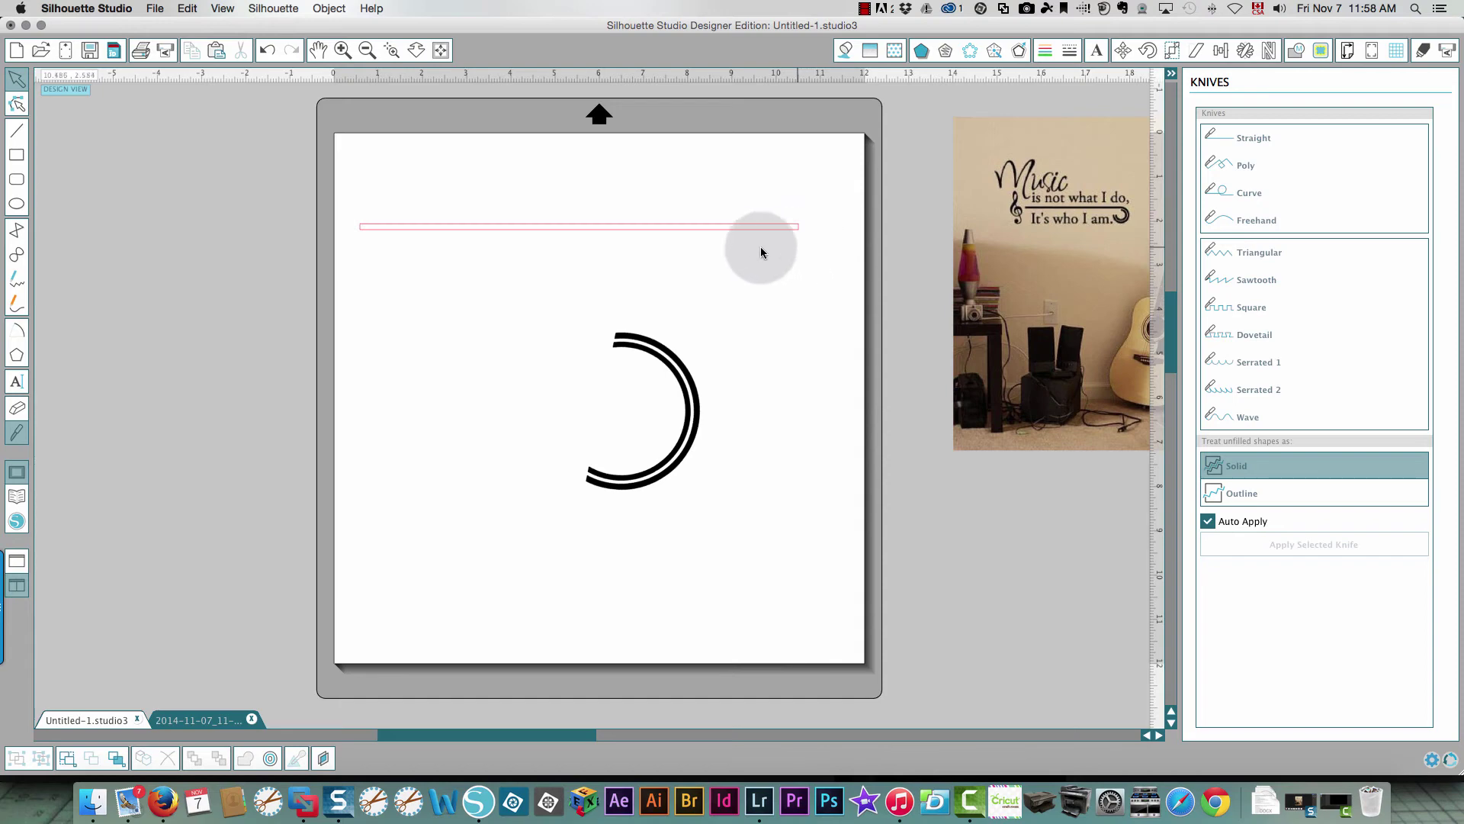
{"action": "left_click", "coordinate": [673, 419]}
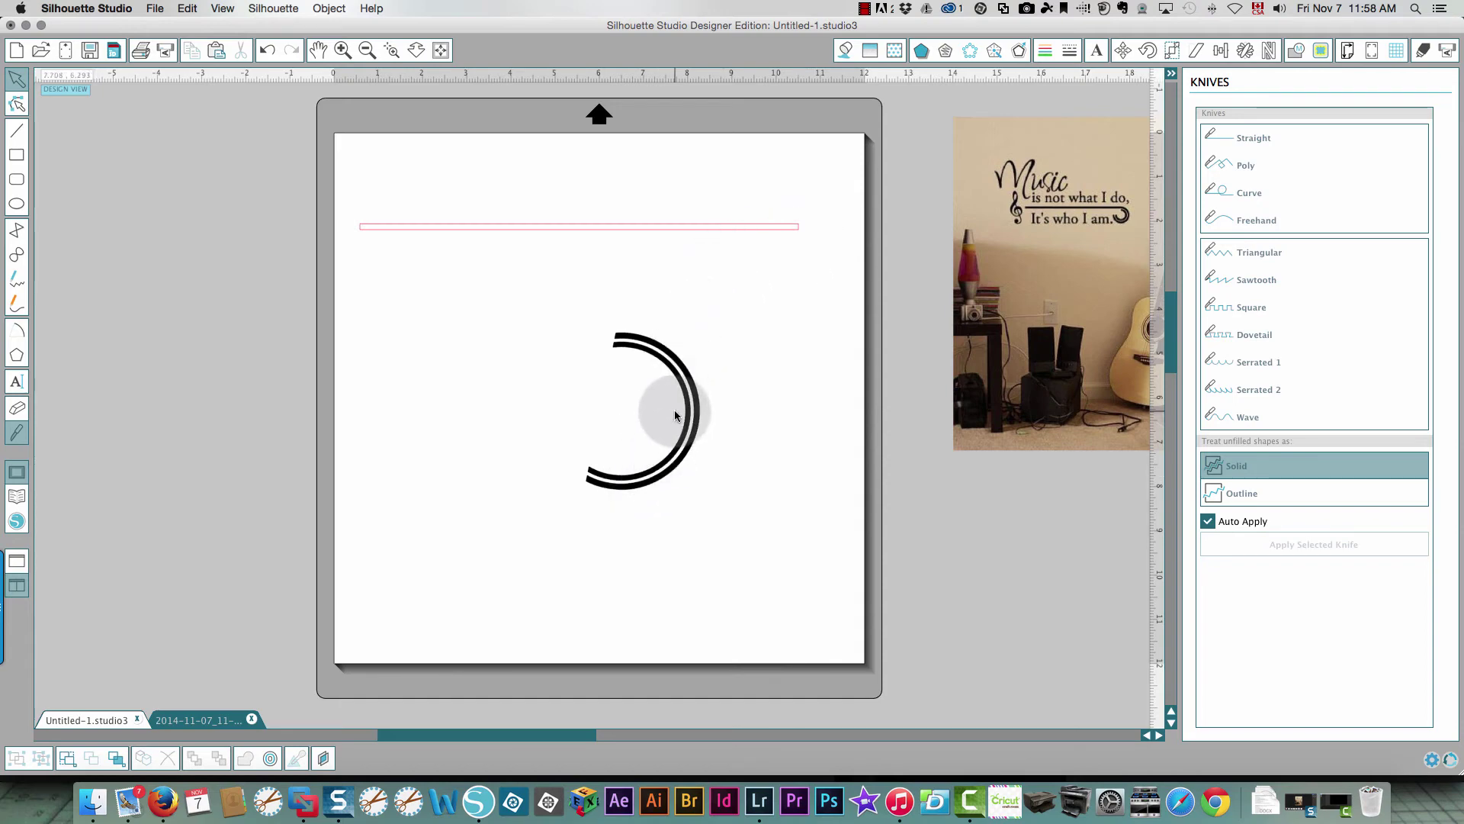
{"action": "mouse_move", "coordinate": [675, 412]}
{"action": "left_mouse_down"}
{"action": "mouse_move", "coordinate": [749, 294]}
{"action": "mouse_move", "coordinate": [692, 234]}
{"action": "left_mouse_up"}
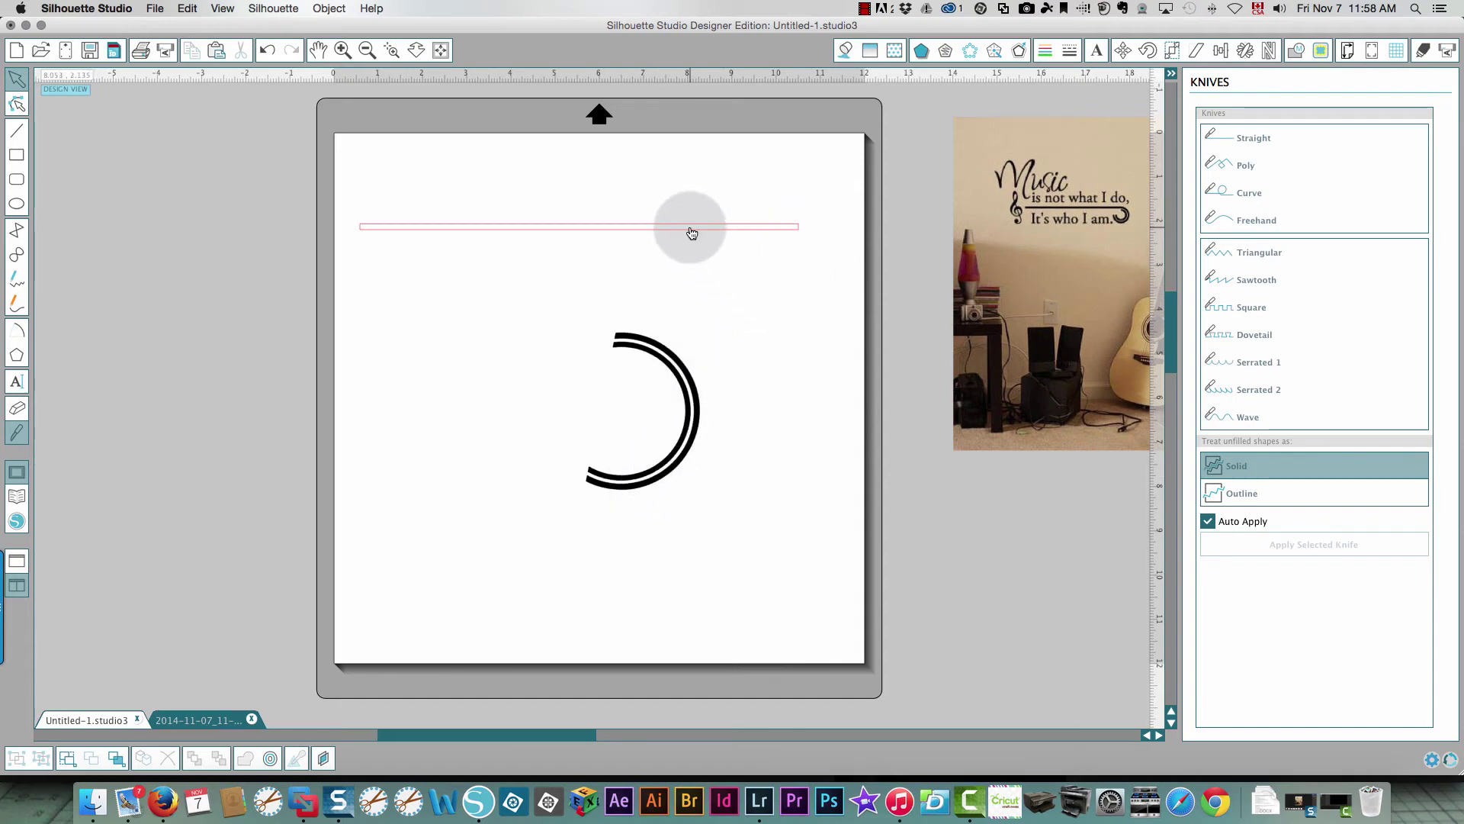
{"action": "left_click", "coordinate": [692, 232]}
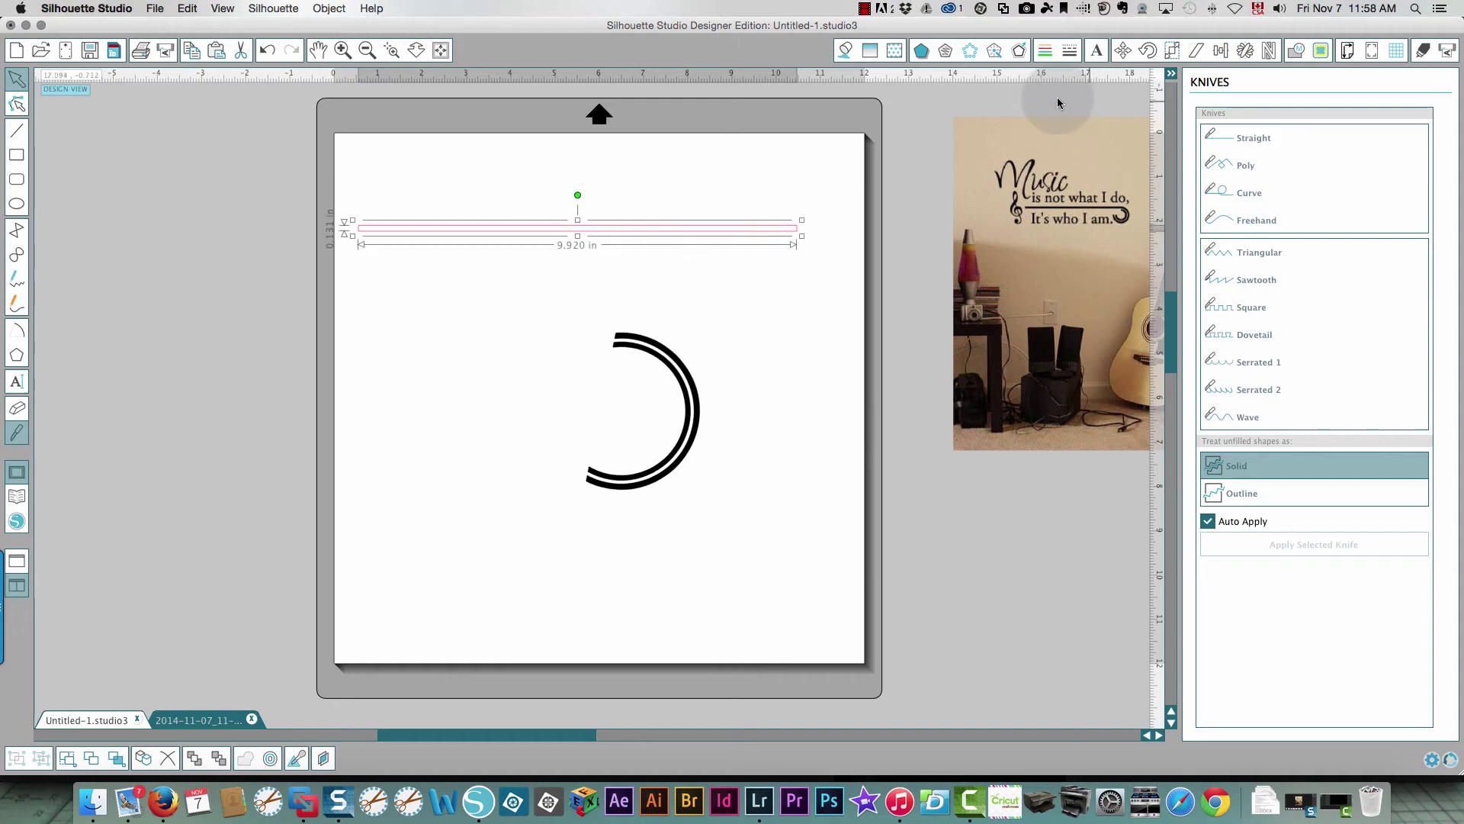
{"action": "left_click", "coordinate": [856, 54]}
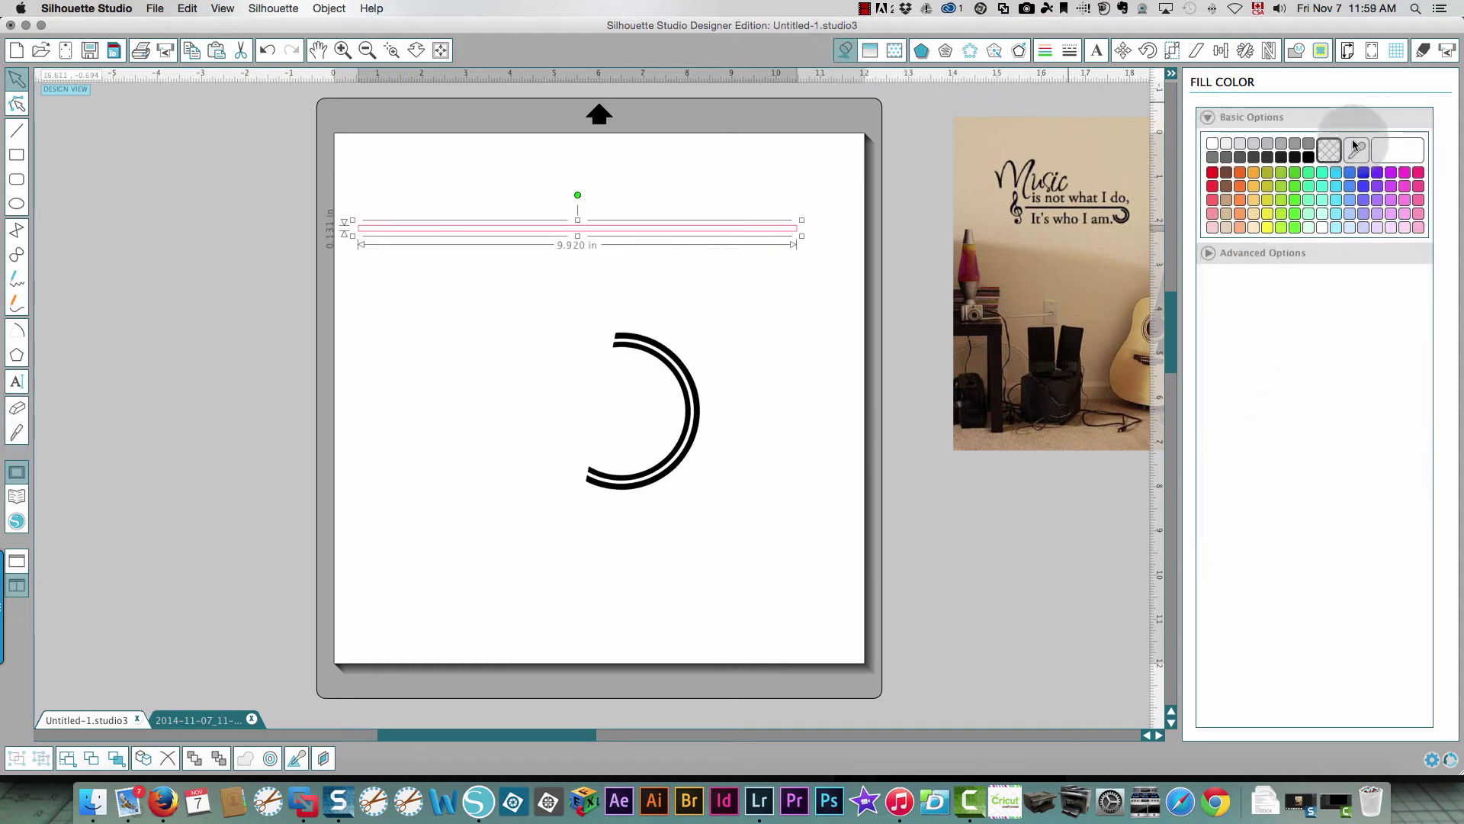
{"action": "left_click", "coordinate": [1308, 157]}
{"action": "left_click", "coordinate": [1045, 51]}
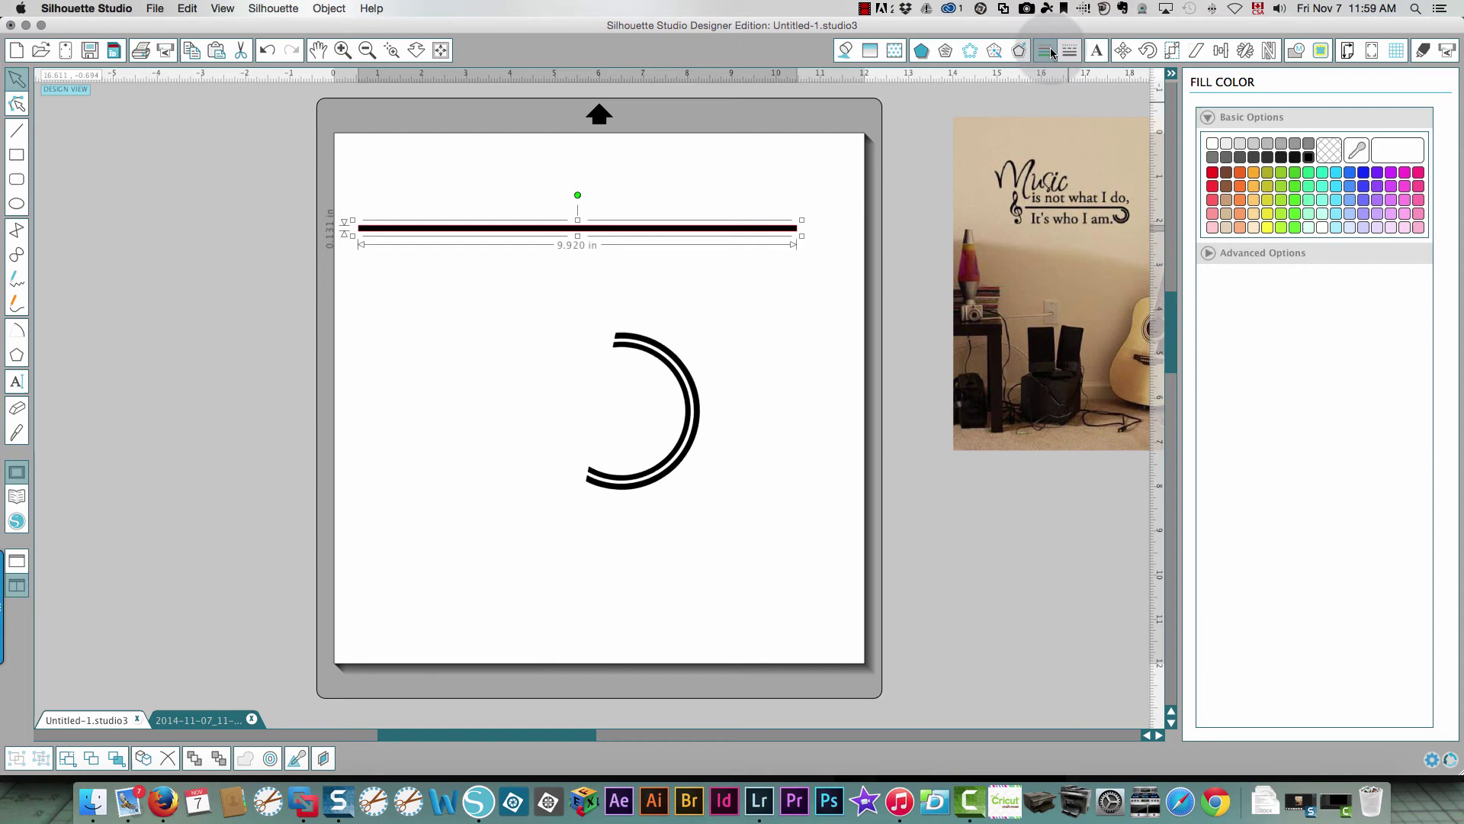
{"action": "left_click", "coordinate": [1309, 158]}
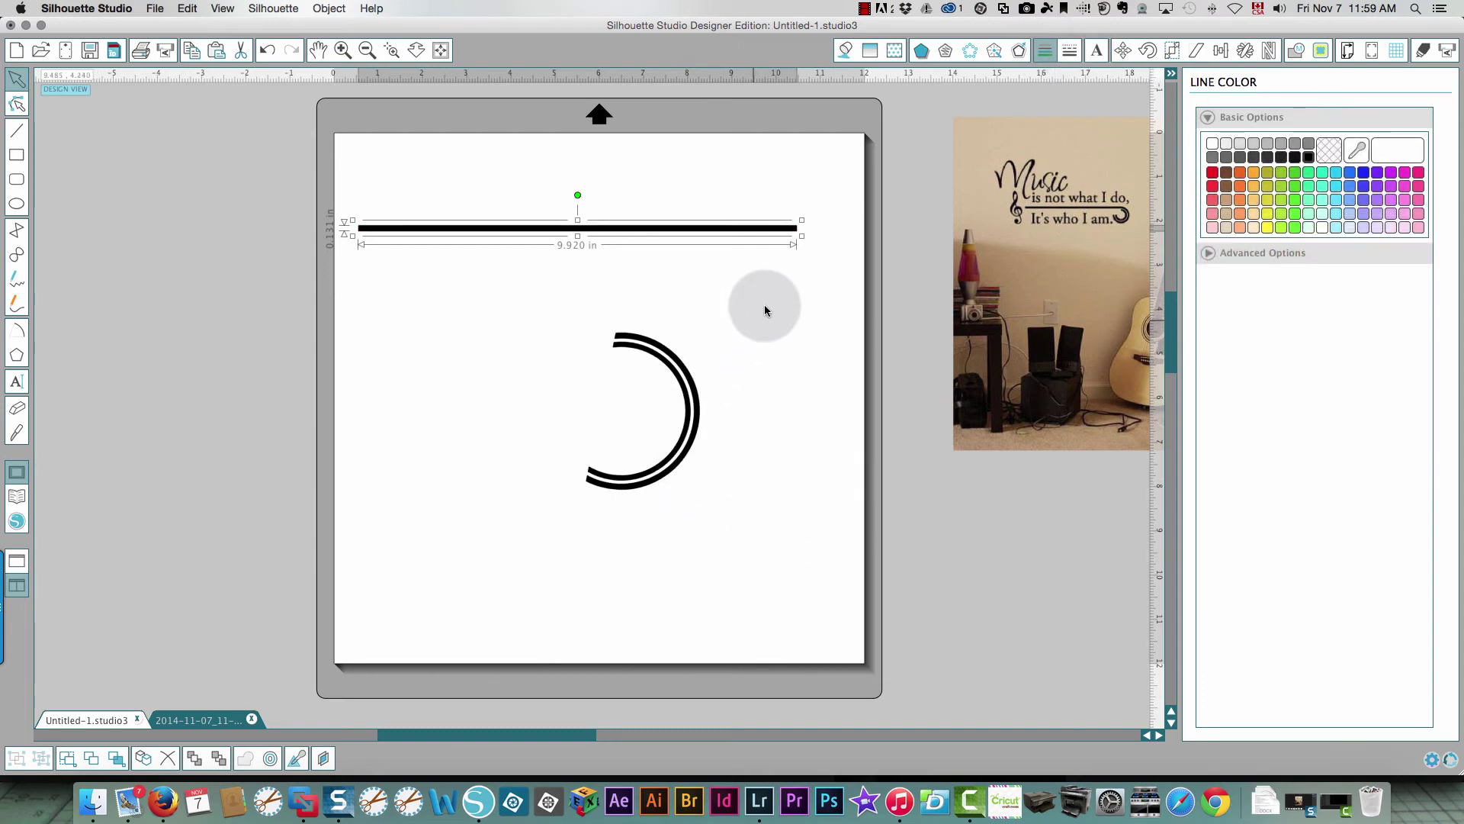
Step: Shorten the black bar to about 7.75 in and move the double arc up to its right end
{"action": "left_click_drag", "start_coordinate": [801, 237], "coordinate": [709, 238]}
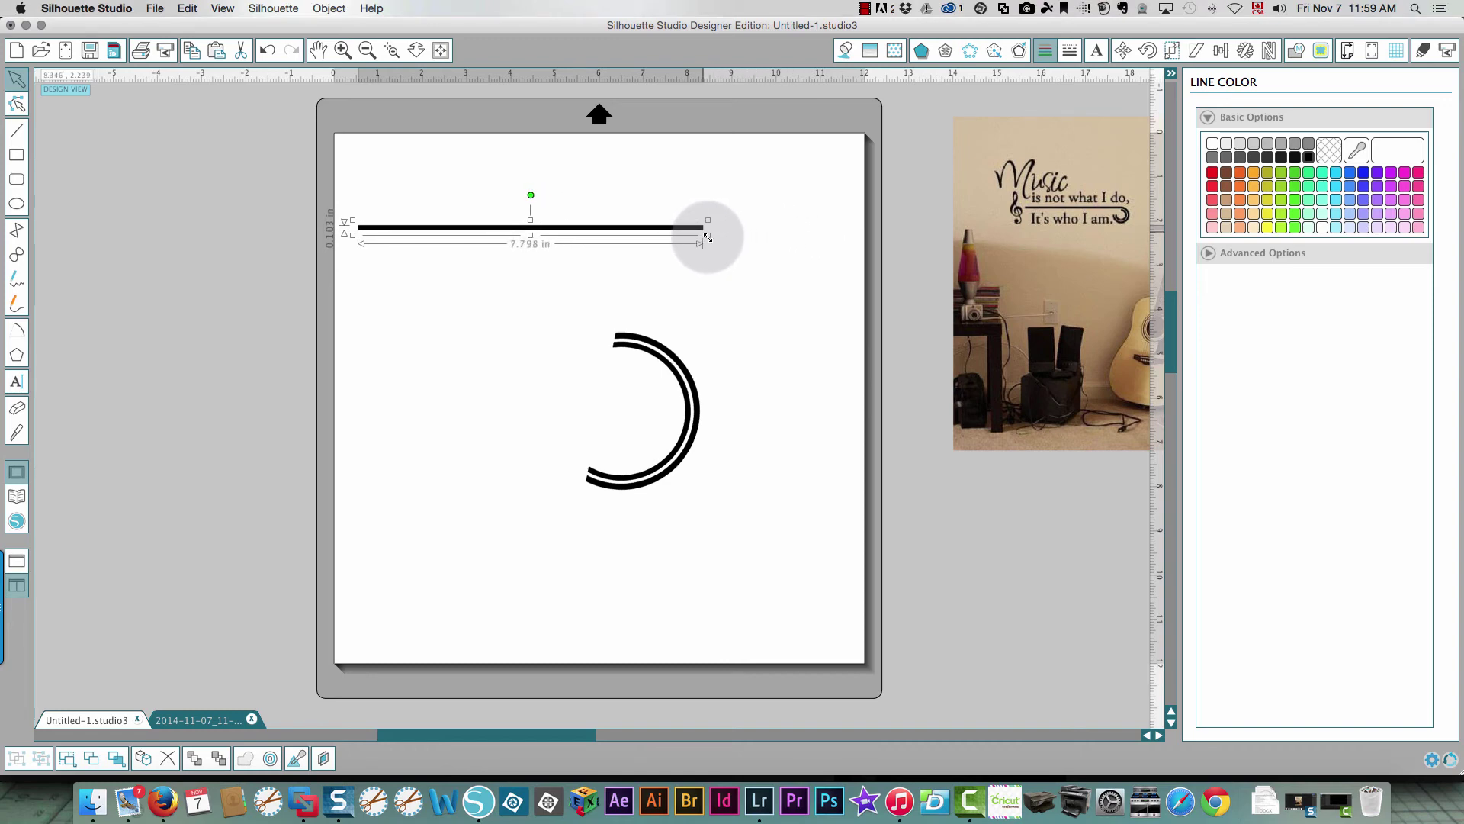
{"action": "left_click_drag", "start_coordinate": [697, 393], "coordinate": [781, 285]}
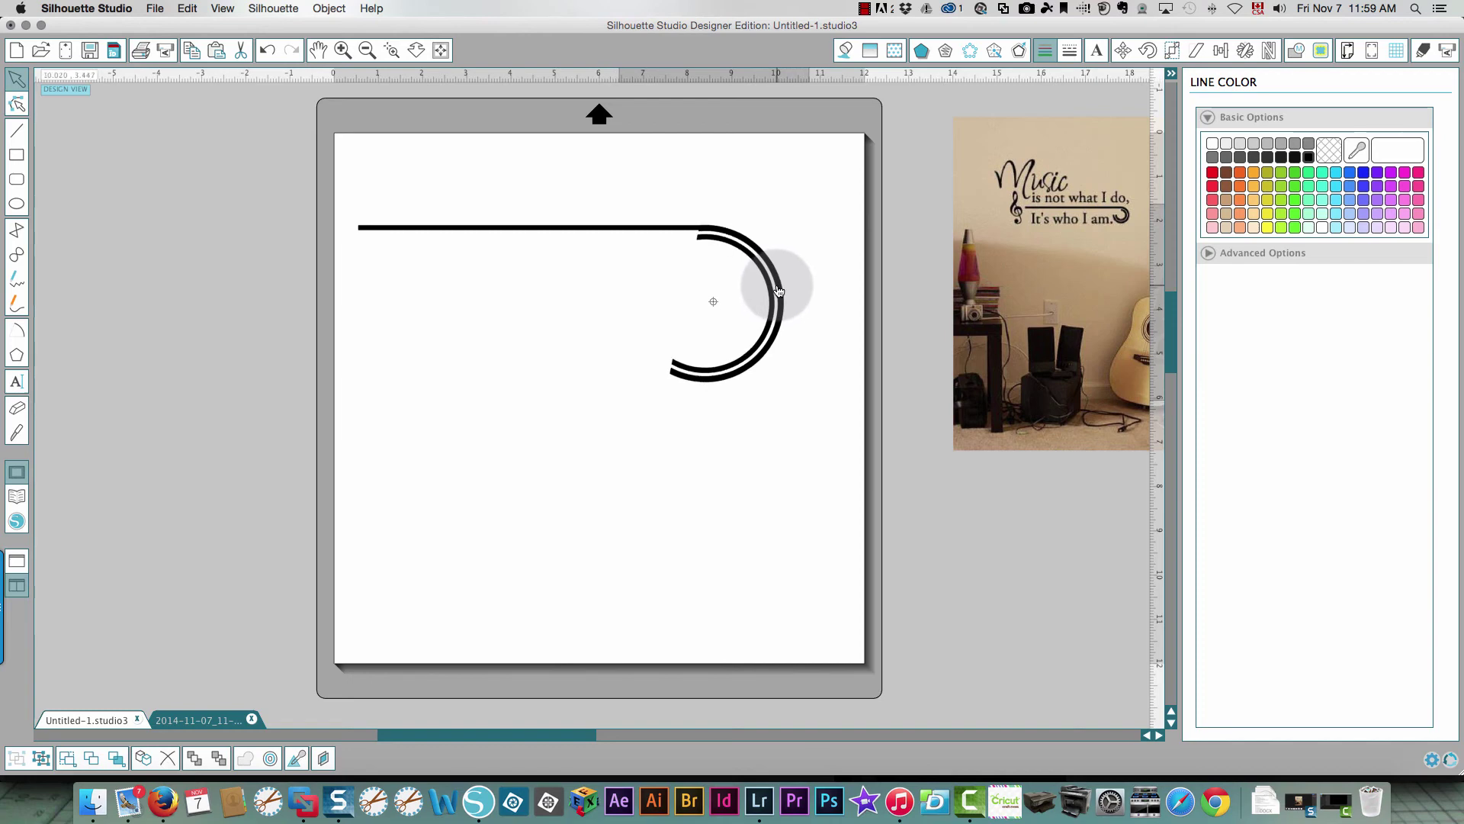
{"action": "left_click", "coordinate": [669, 282]}
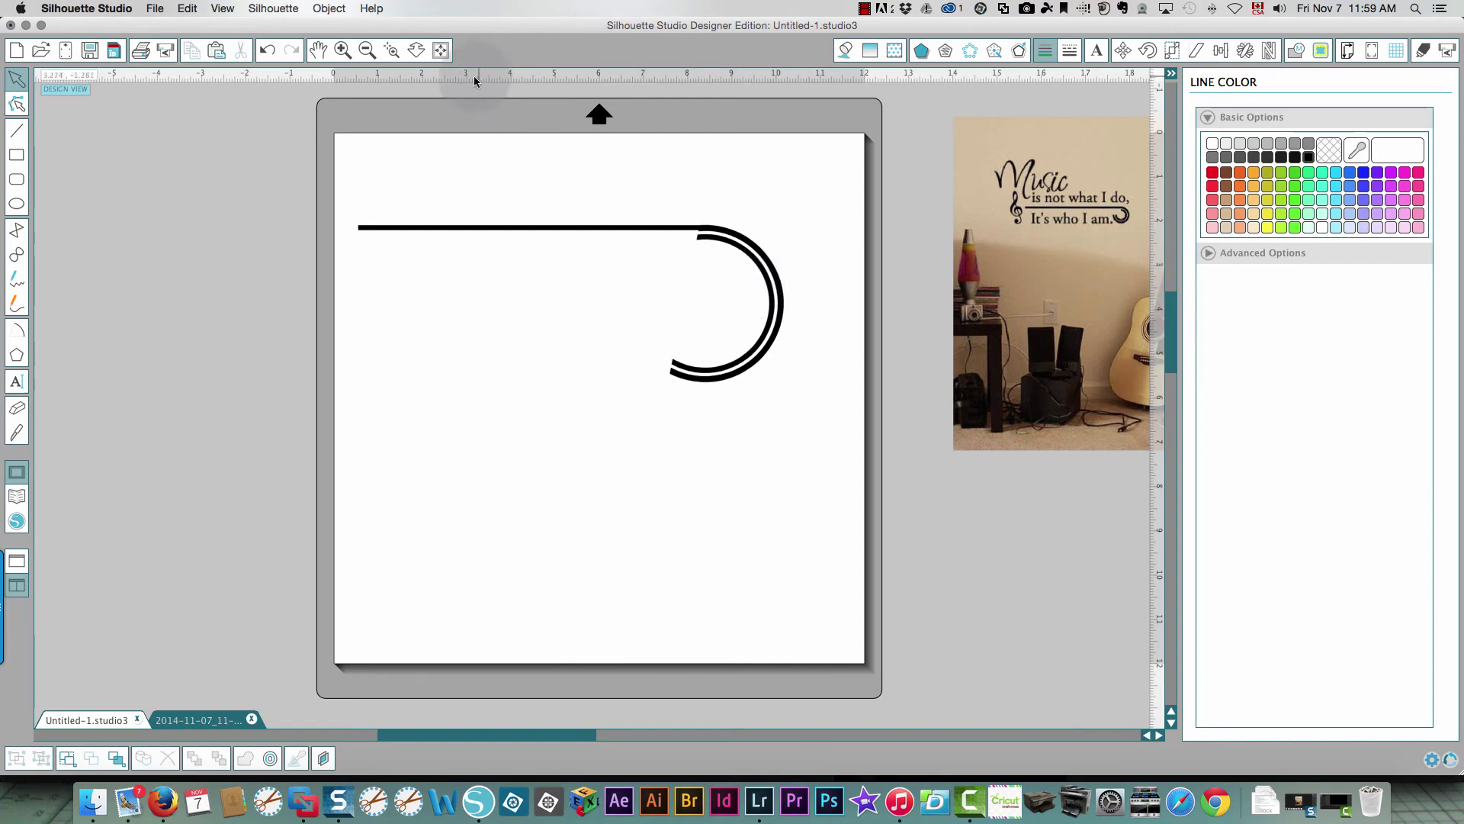
Step: Zoom in on the bar-arc junction and make the black bar slightly thicker
{"action": "left_click", "coordinate": [390, 51]}
{"action": "left_click", "coordinate": [706, 229]}
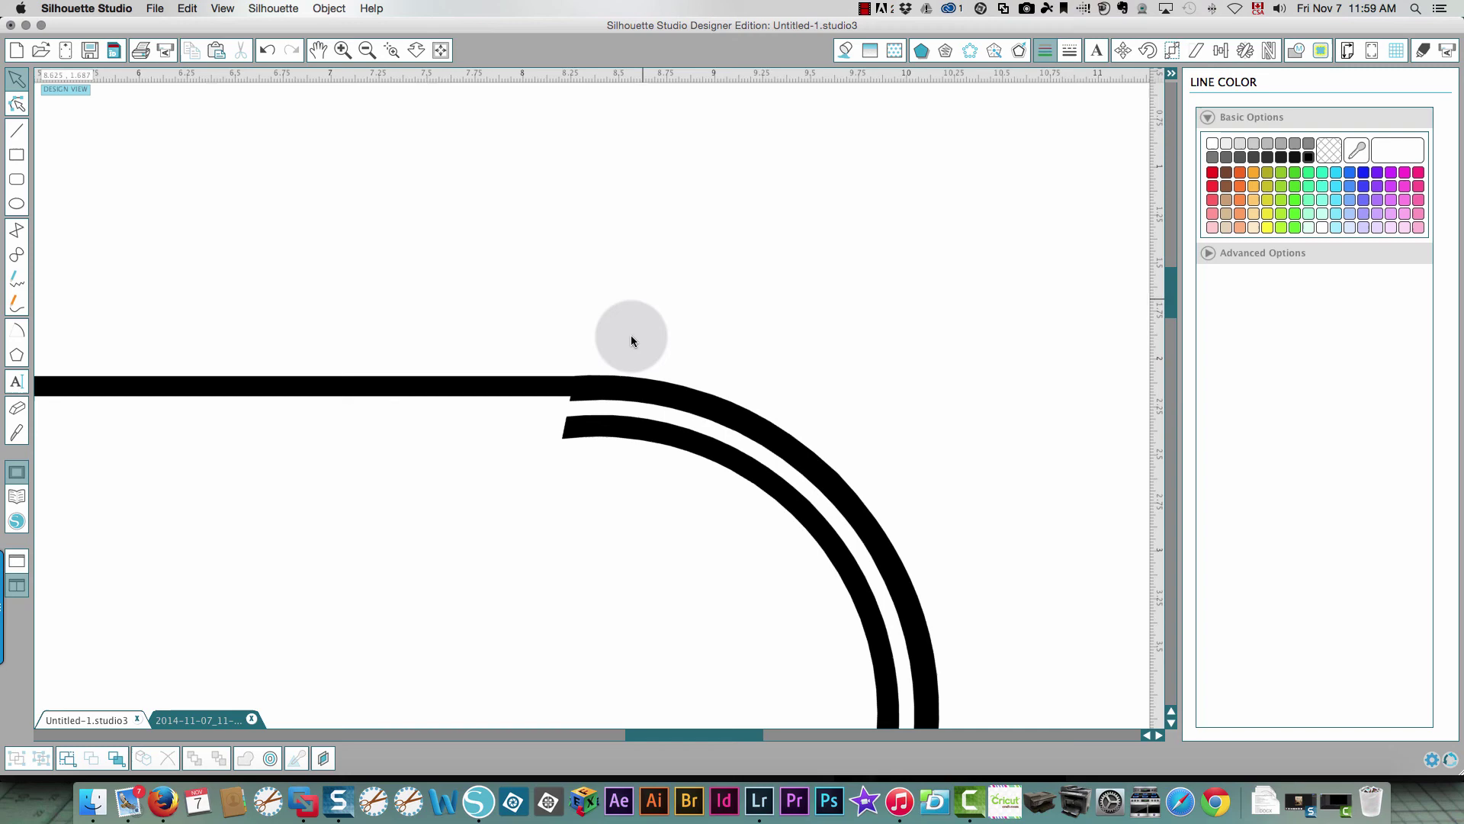
{"action": "left_click", "coordinate": [521, 386]}
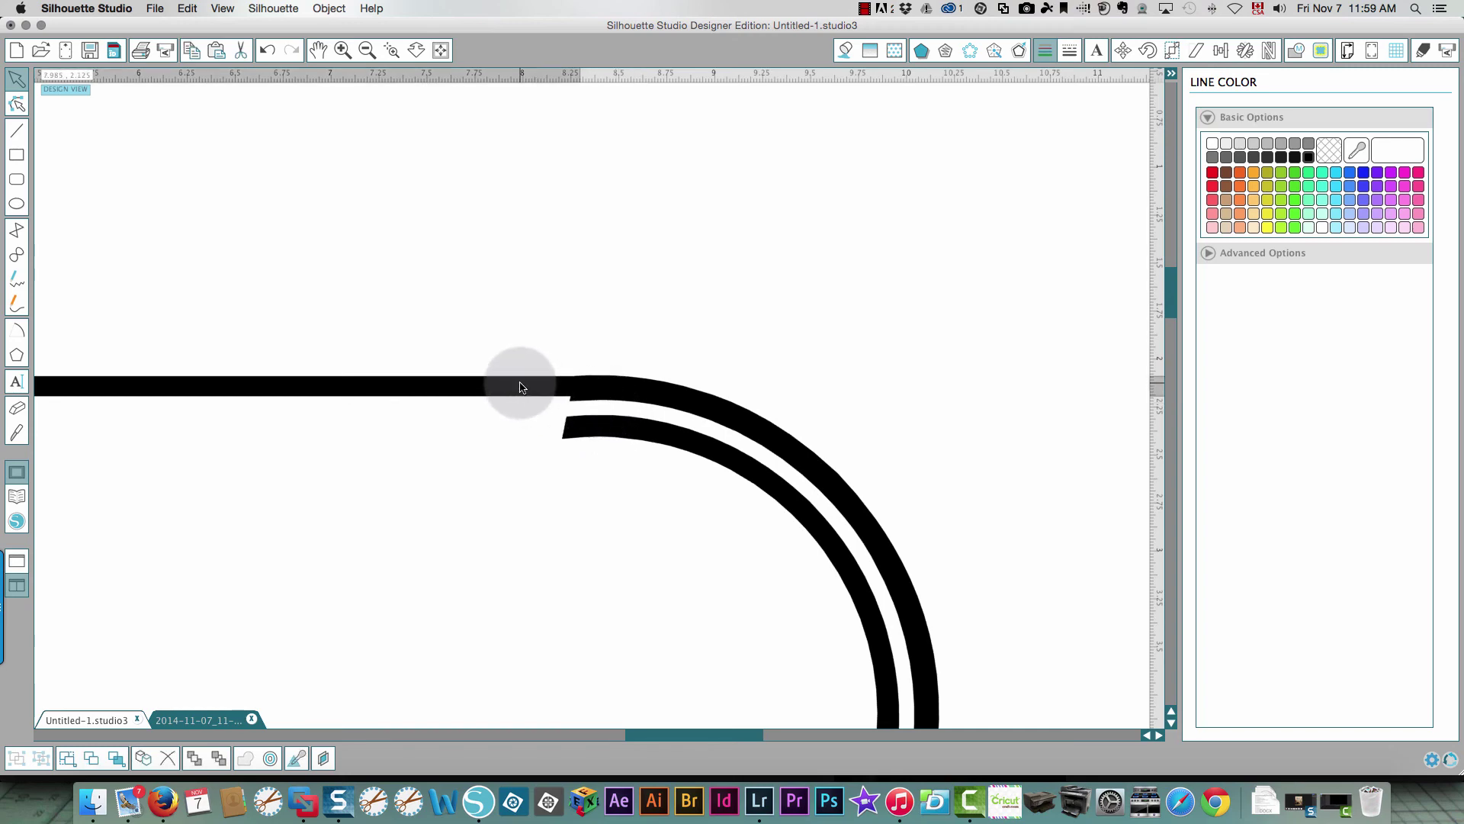
{"action": "scroll", "coordinate": [521, 386], "scroll_direction": "left", "scroll_amount": 5}
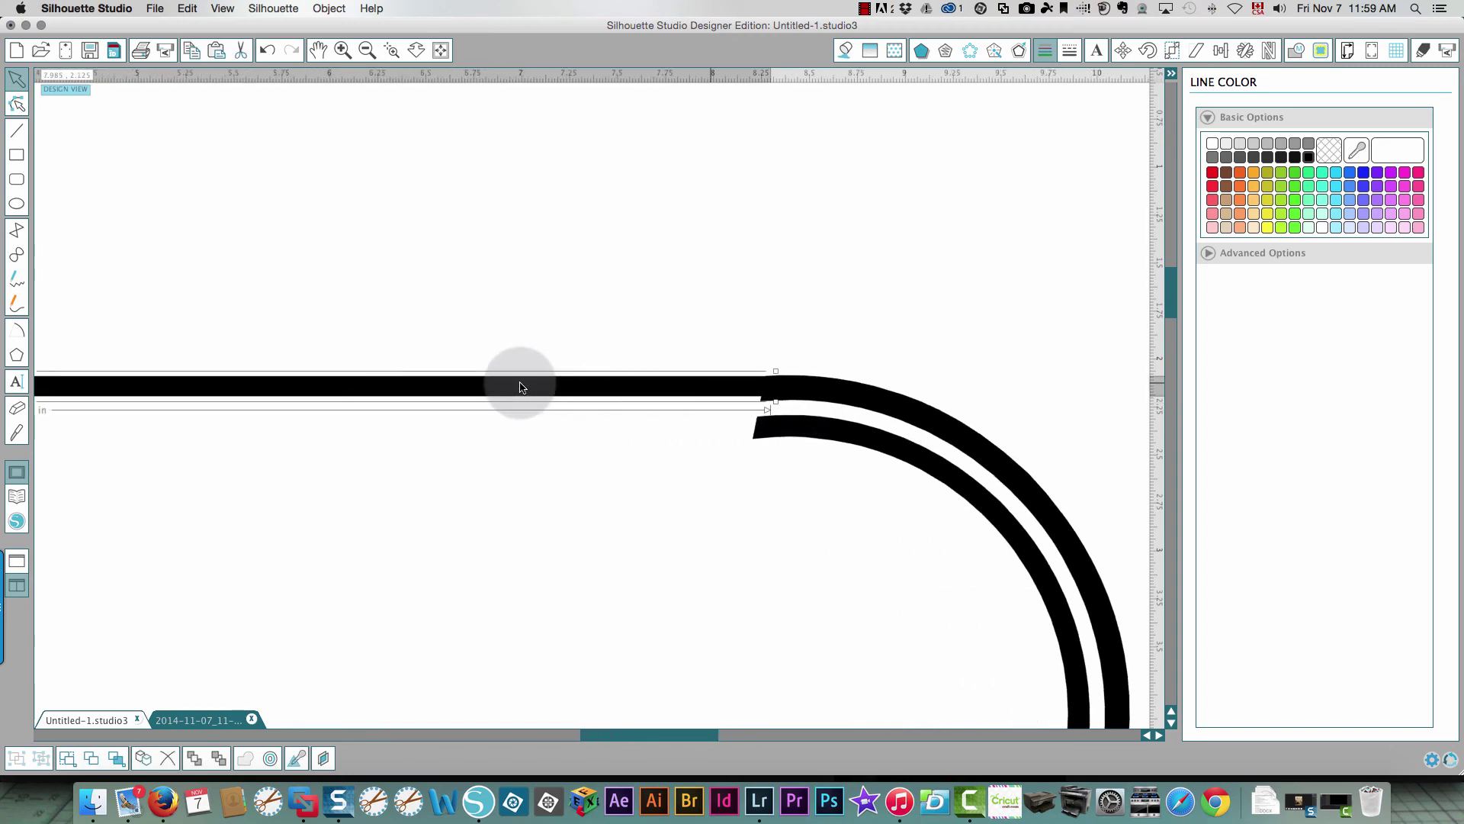
{"action": "scroll", "coordinate": [521, 387], "scroll_direction": "left", "scroll_amount": 5}
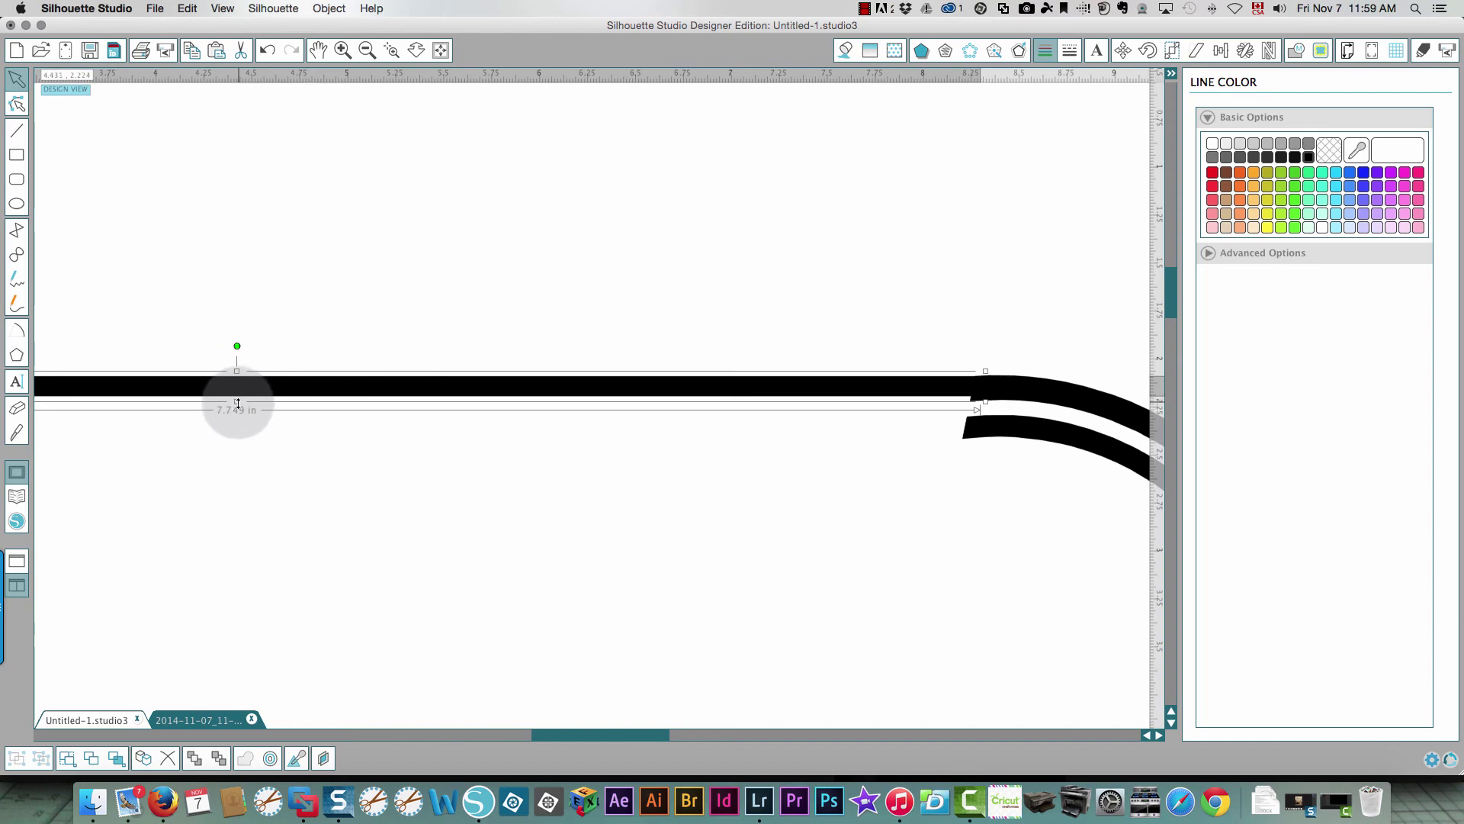
{"action": "left_click_drag", "start_coordinate": [238, 403], "coordinate": [237, 408]}
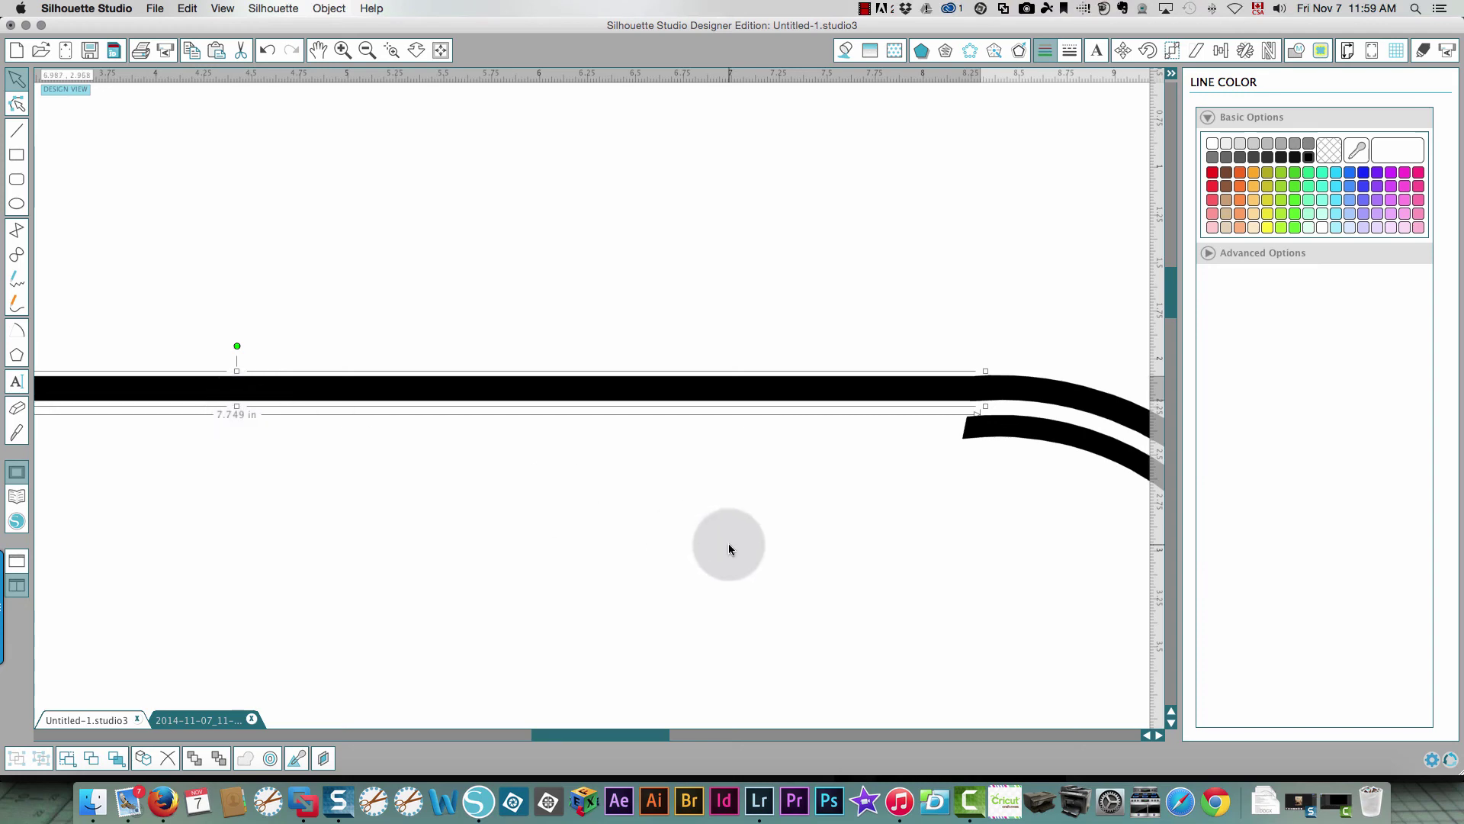
{"action": "left_click", "coordinate": [1158, 736]}
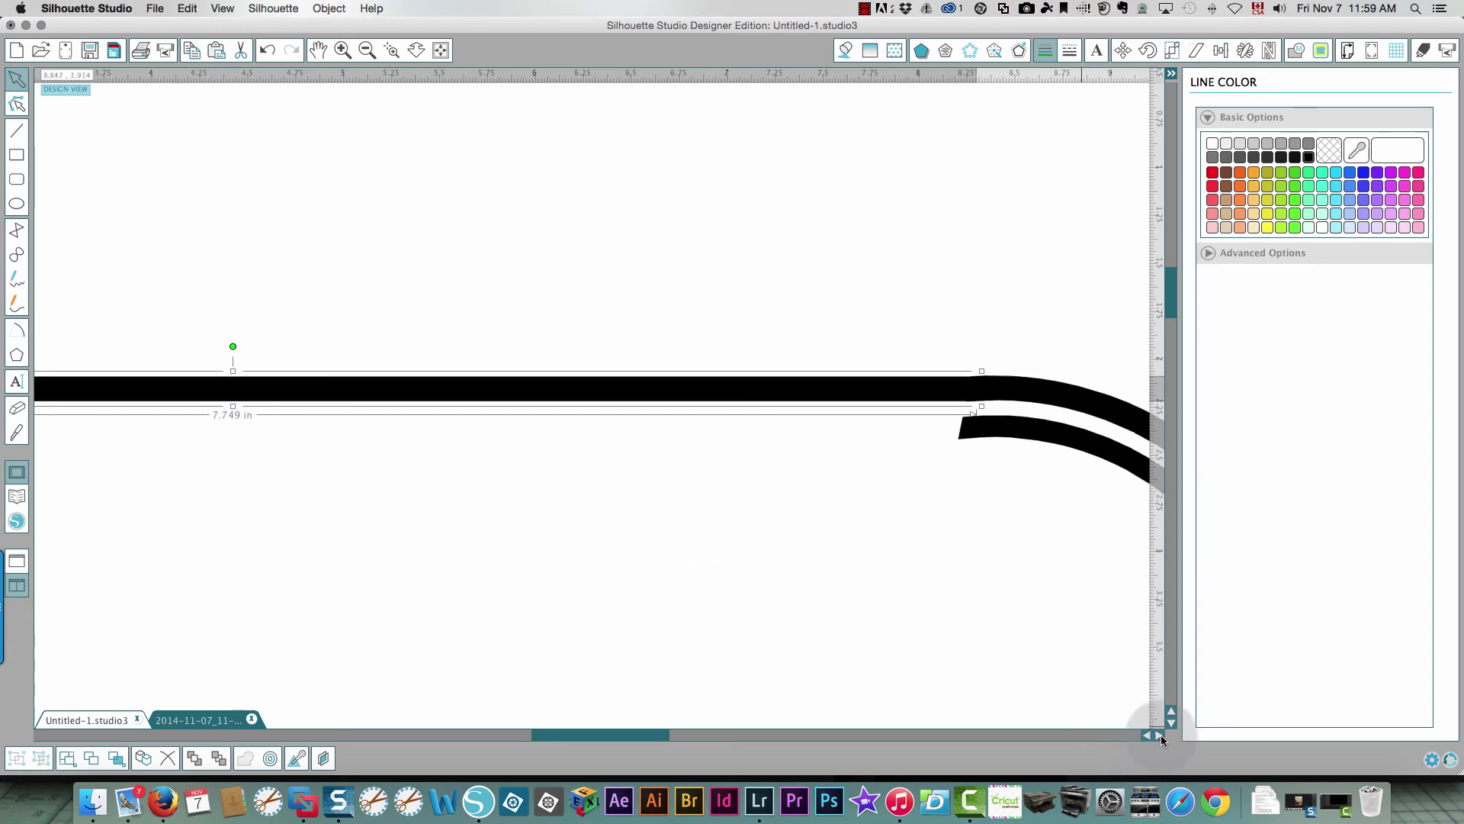
{"action": "left_click_drag", "start_coordinate": [608, 736], "coordinate": [753, 733]}
Step: Rotate the double arc slightly and shift it left so its outer end meets the bar flush
{"action": "left_click", "coordinate": [676, 572]}
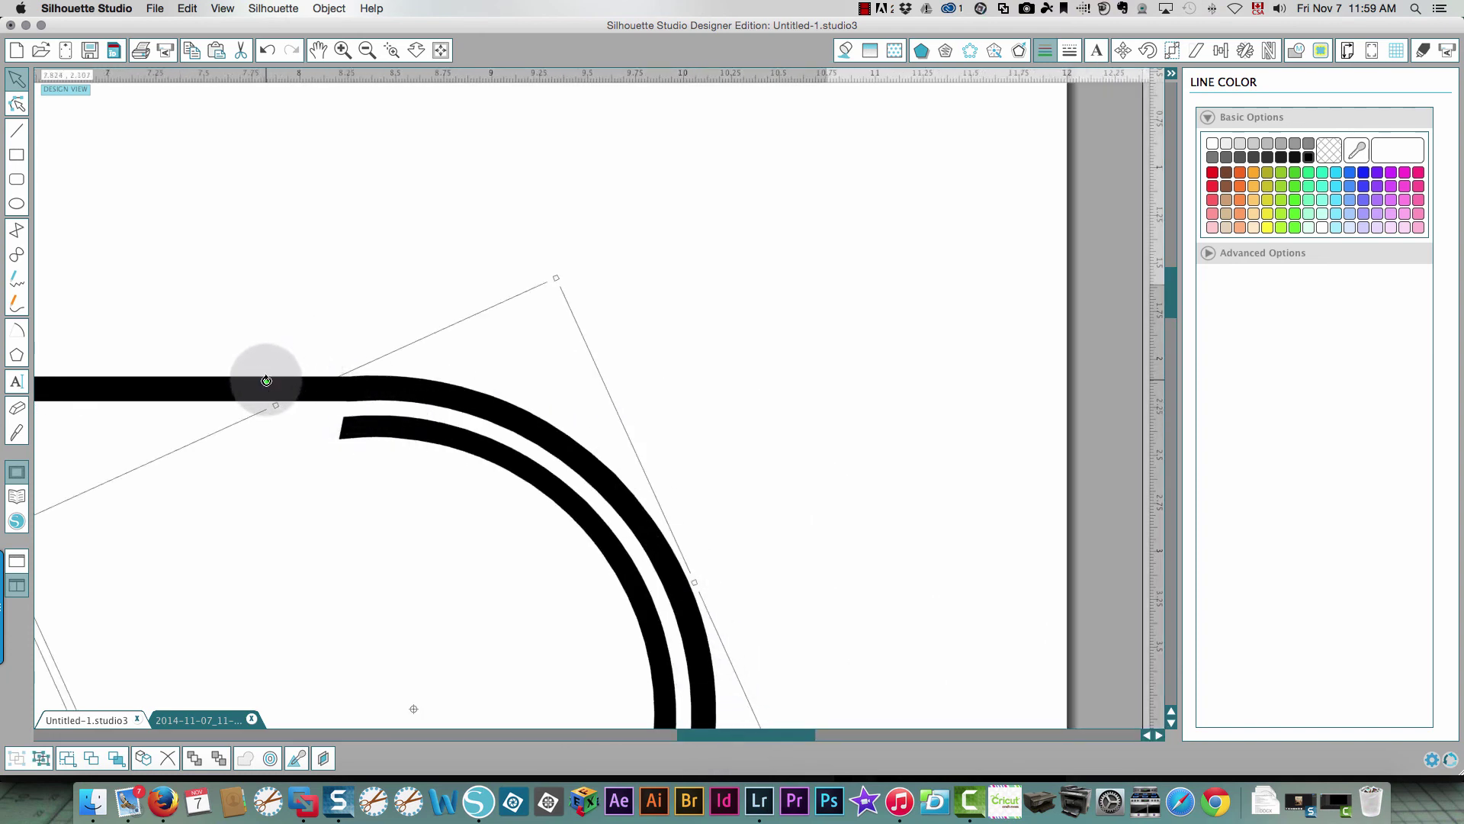
{"action": "left_click_drag", "start_coordinate": [266, 380], "coordinate": [313, 366]}
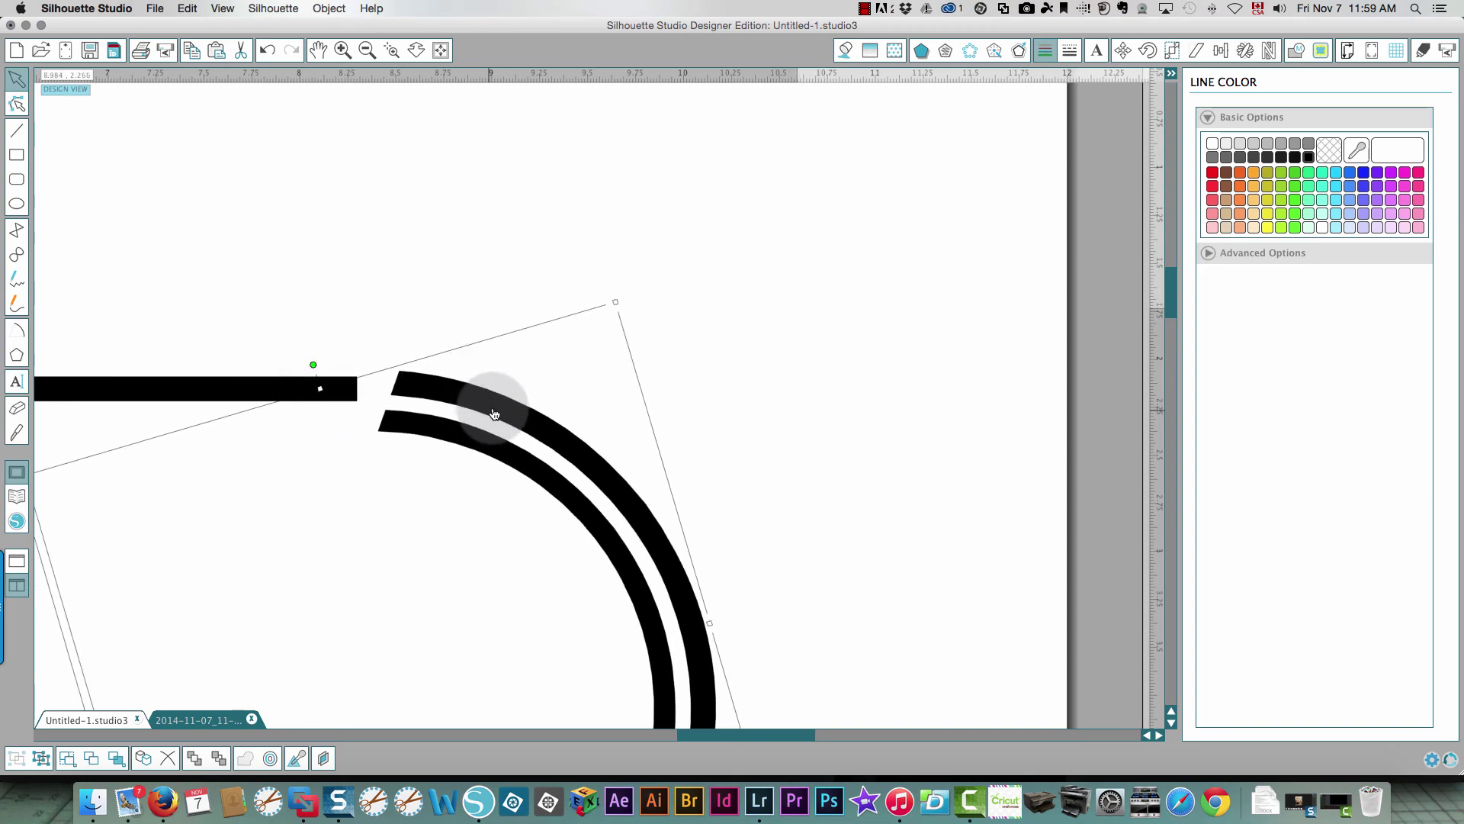
{"action": "left_click_drag", "start_coordinate": [494, 414], "coordinate": [449, 417]}
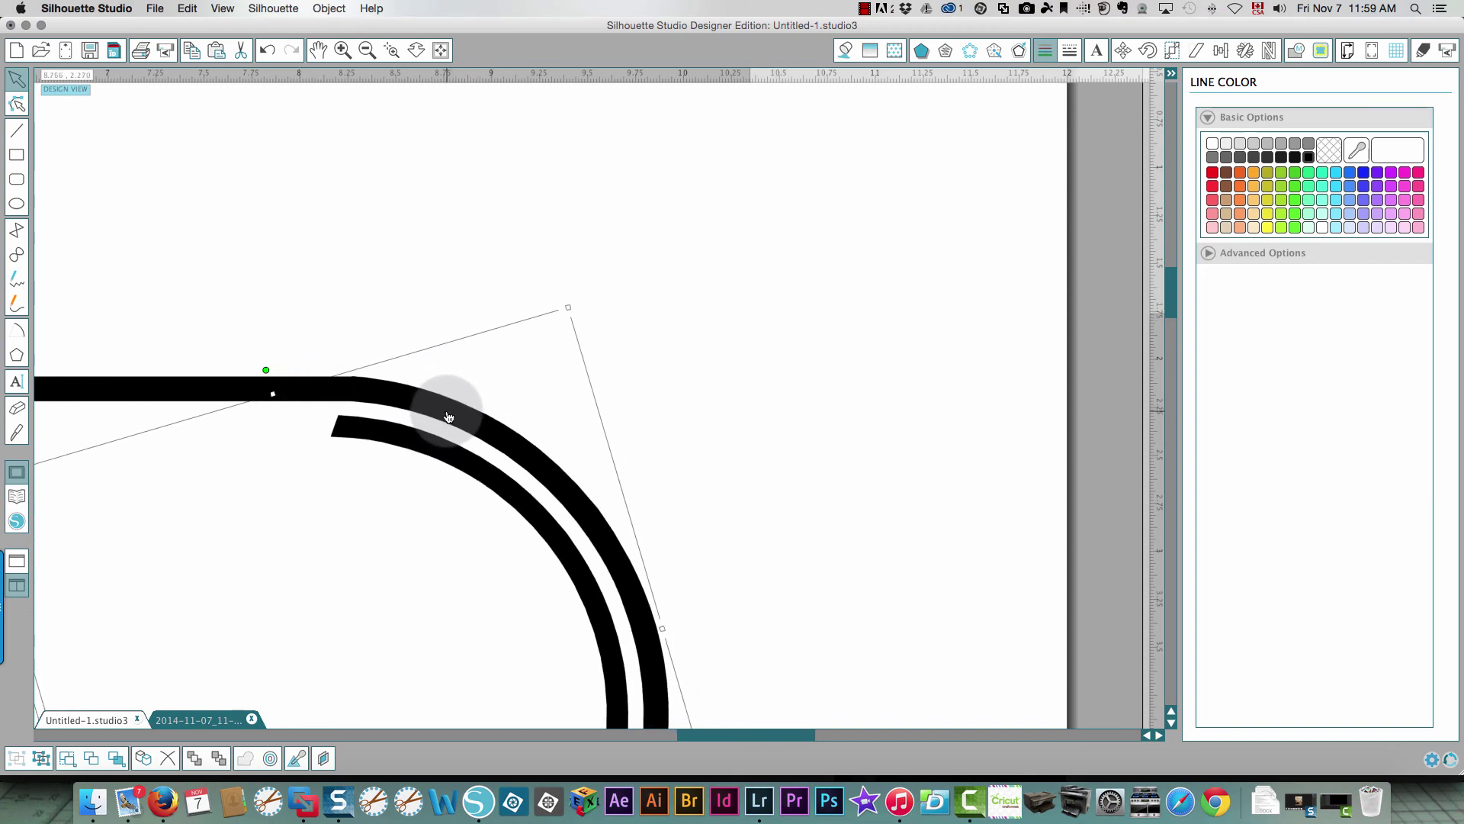
{"action": "left_click", "coordinate": [439, 51]}
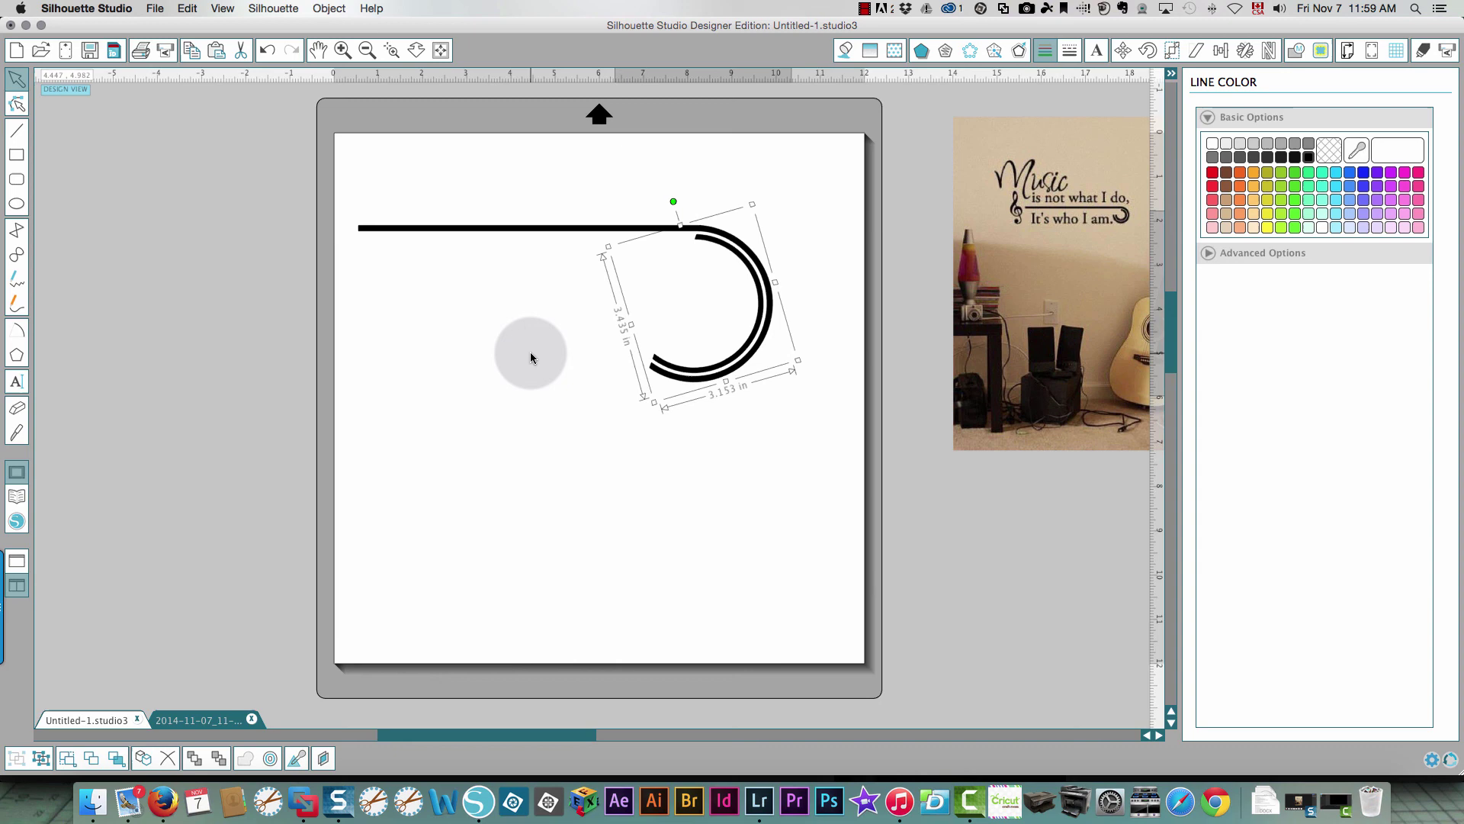
Step: Select the black bar and double arc together and weld them into one shape
{"action": "left_click_drag", "start_coordinate": [357, 205], "coordinate": [812, 463]}
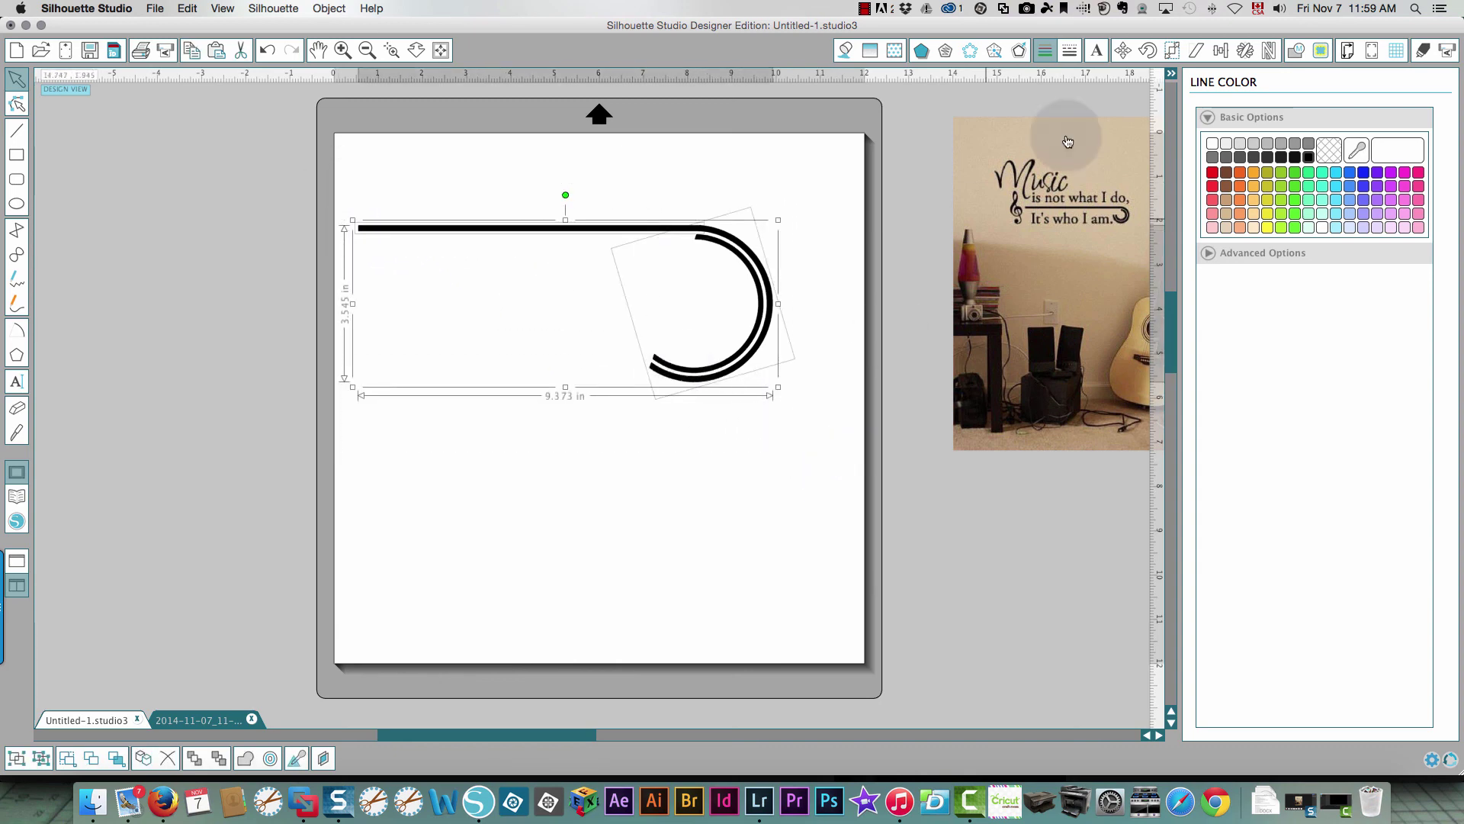
{"action": "left_click", "coordinate": [1295, 54]}
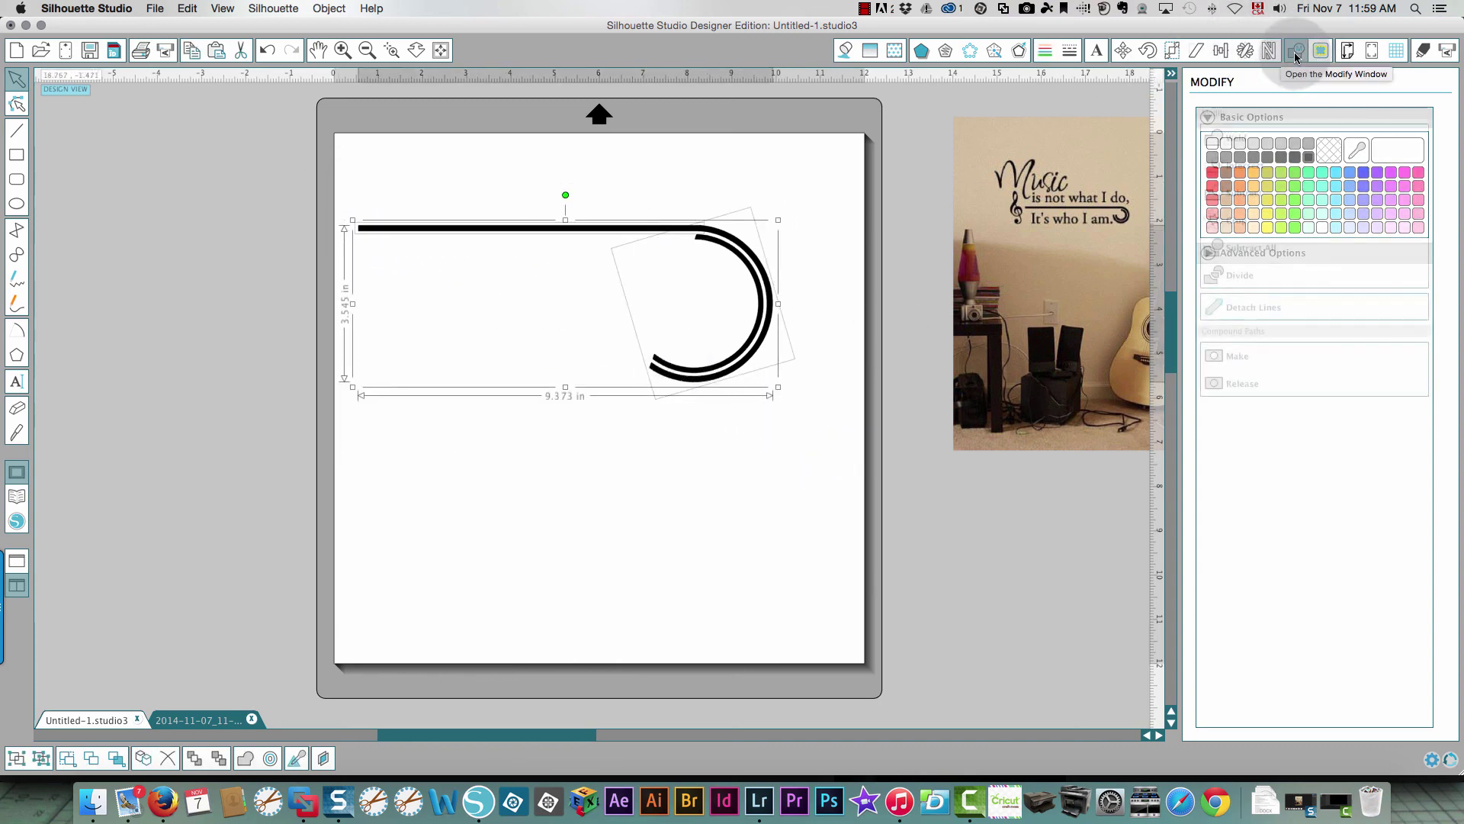
{"action": "left_click", "coordinate": [1217, 141]}
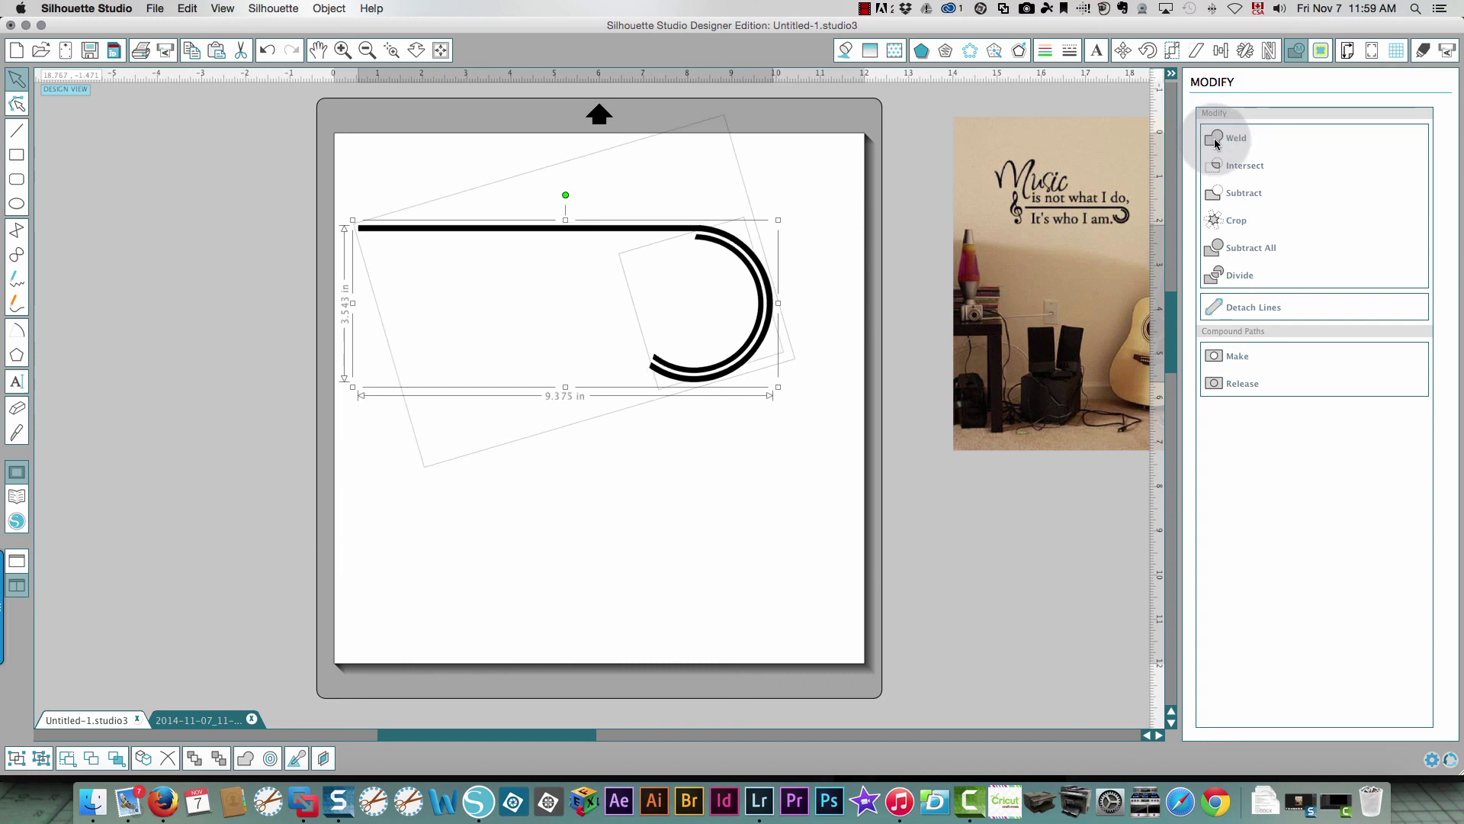
{"action": "left_click", "coordinate": [726, 459]}
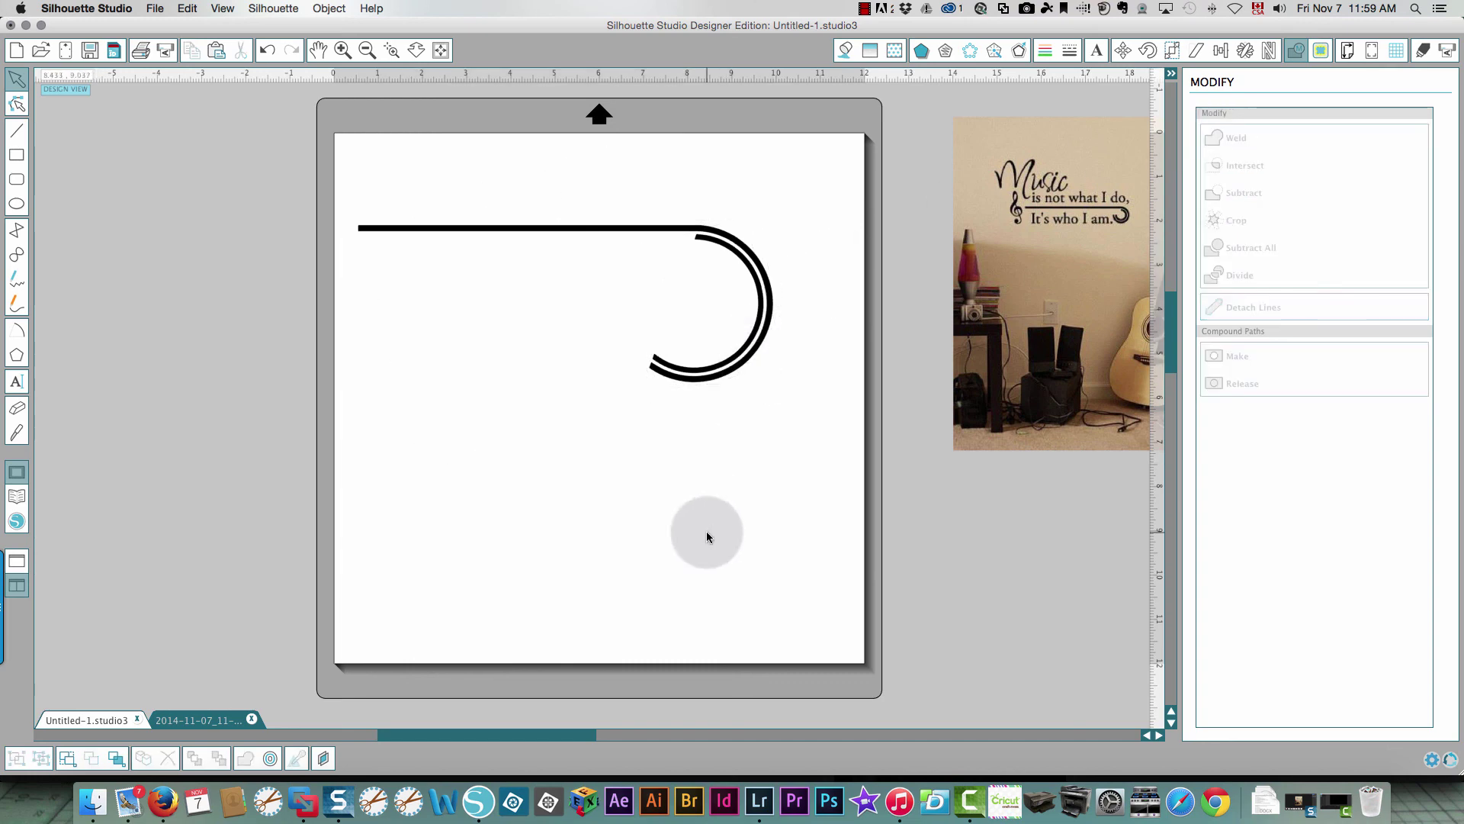